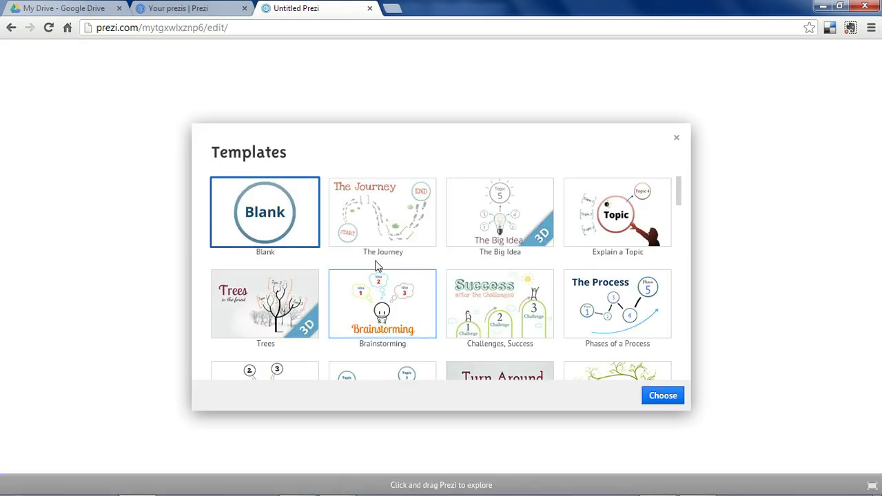
- Create the new presentation from the Blank template, with one circle frame
drag(679, 191, 687, 172)
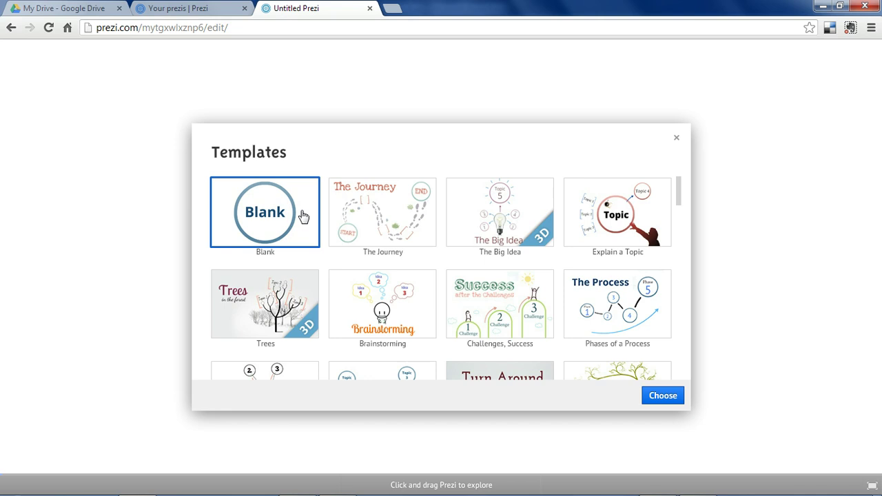
click(663, 396)
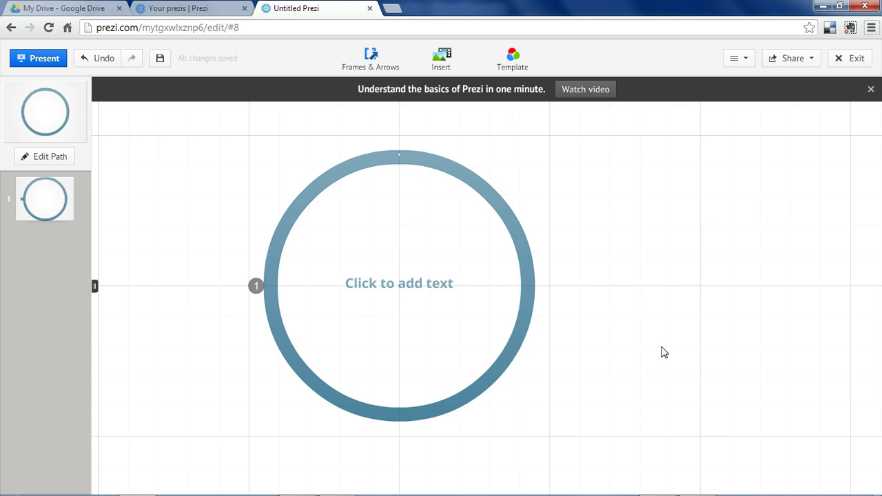
- Add a bracket frame to the right of the circle as path step 2
click(379, 67)
click(375, 89)
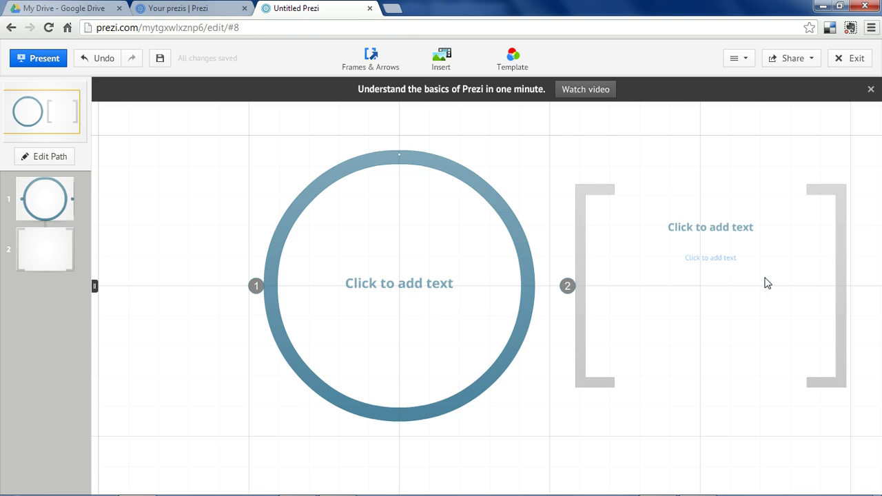
- Type 'Penguin Parade' in the circle frame and move it up
click(433, 282)
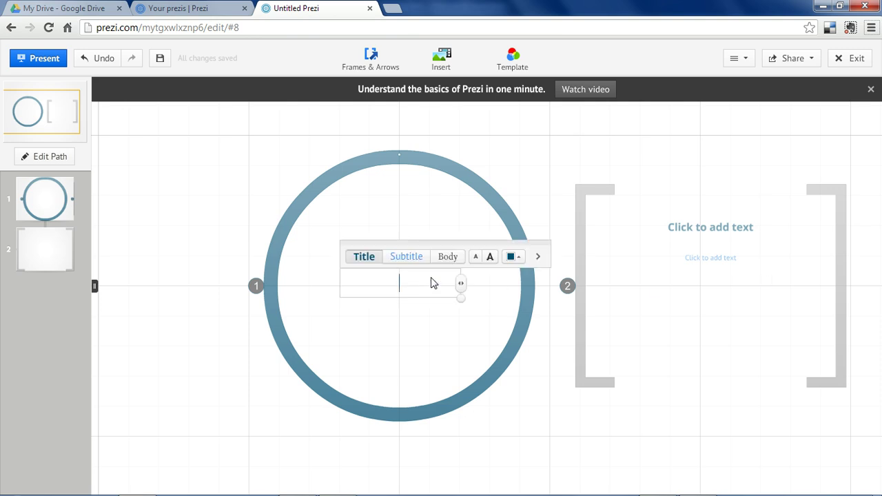
text(Penguin )
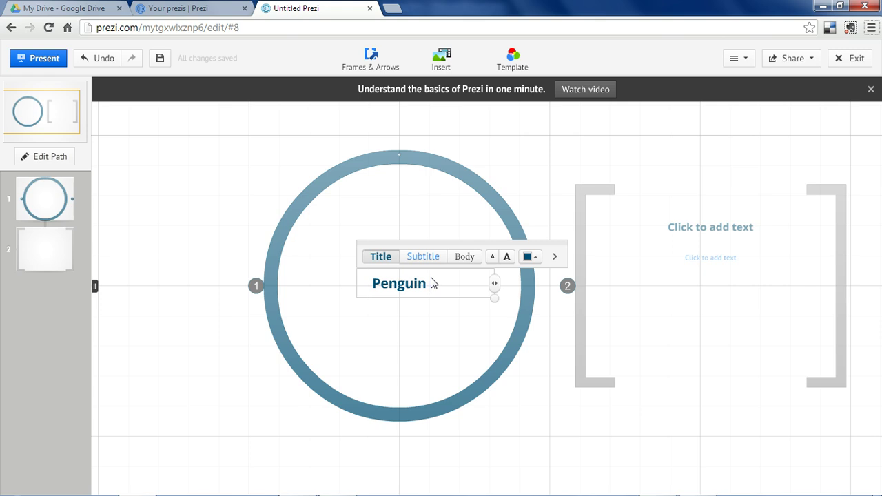
text(Parade)
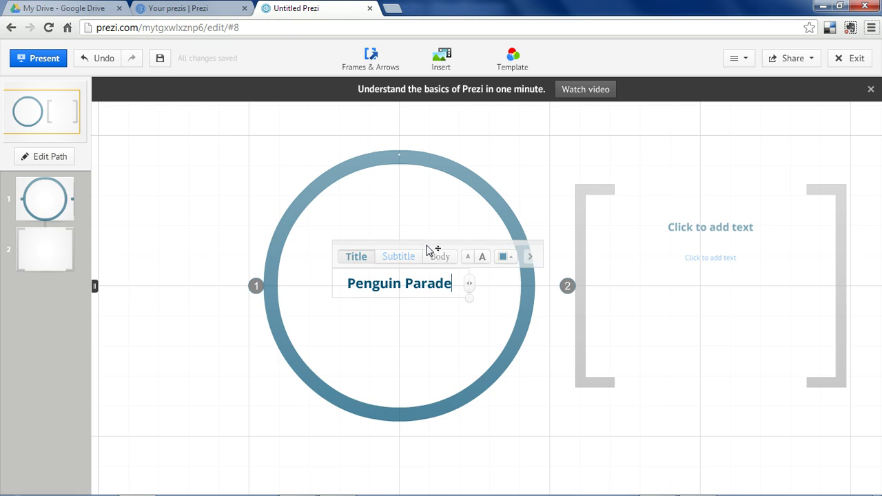
drag(428, 249, 427, 203)
- Give the heading the Subtitle style, enlarge it and shift it slightly left
click(408, 219)
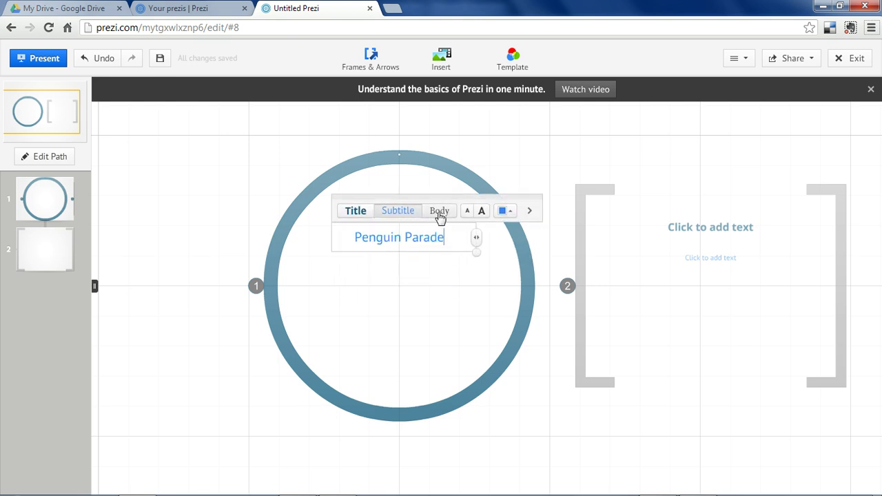
click(440, 215)
click(386, 218)
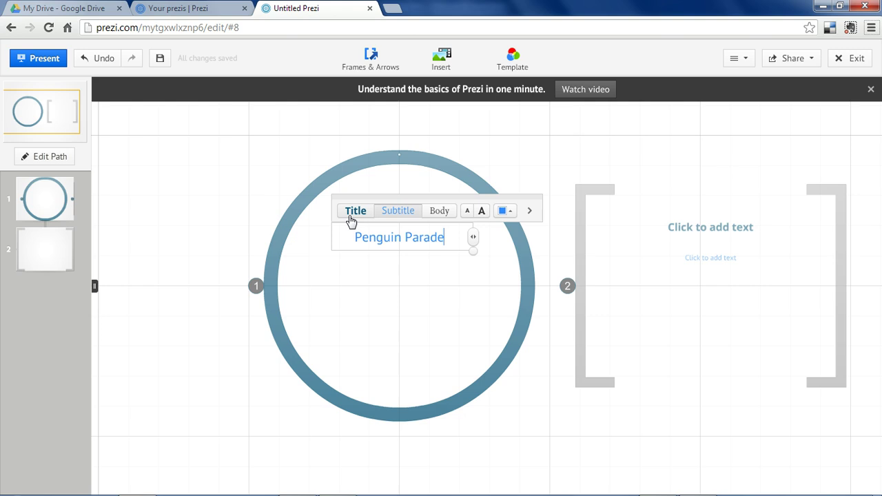
click(351, 219)
click(400, 216)
click(433, 217)
click(410, 217)
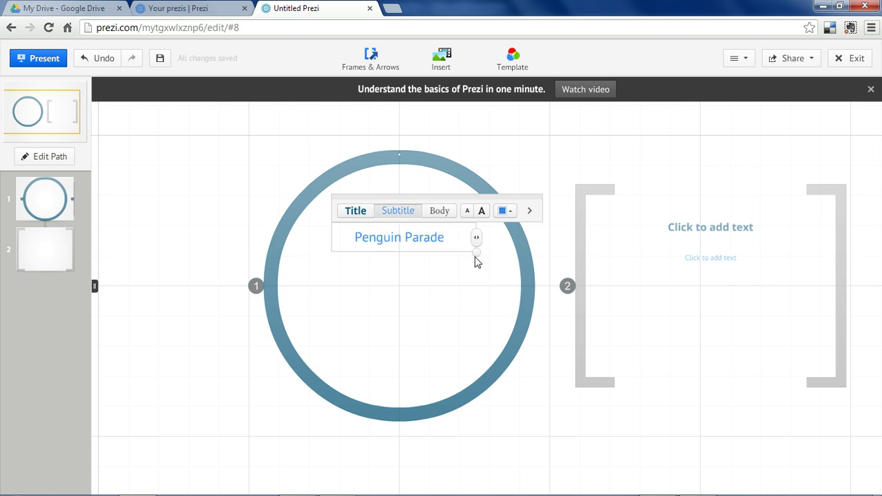
drag(498, 288, 524, 408)
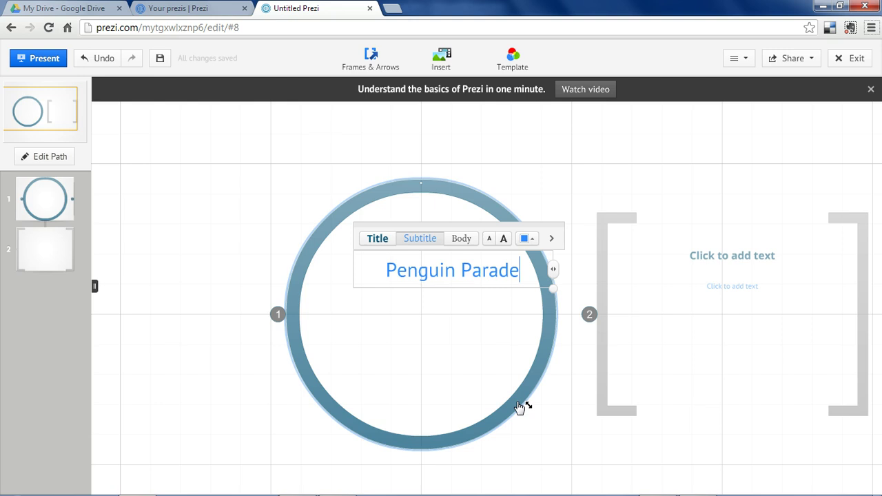
drag(494, 232, 469, 233)
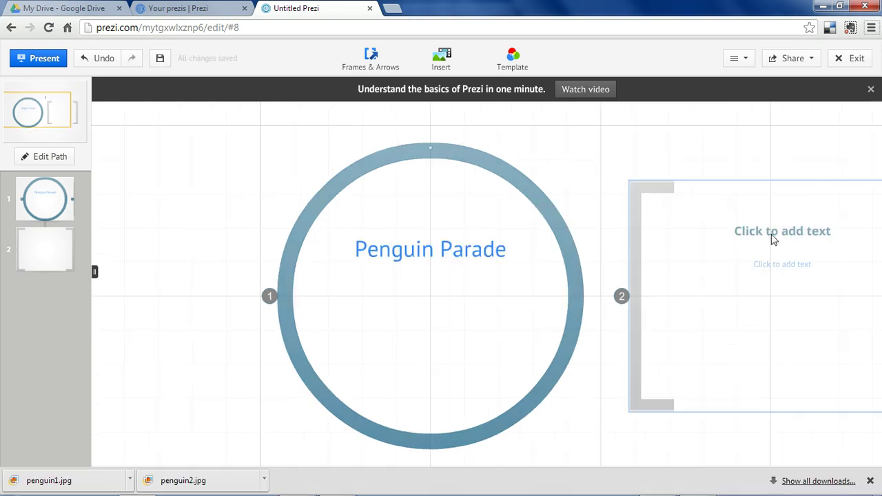
- Title the bracket frame 'Penguin 2' and delete the empty text box beneath it
click(773, 234)
text(Penguin 2)
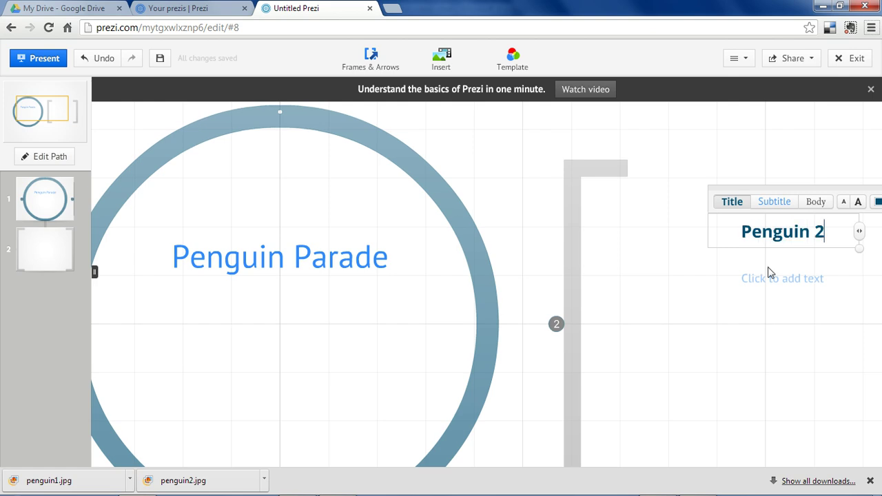
click(746, 352)
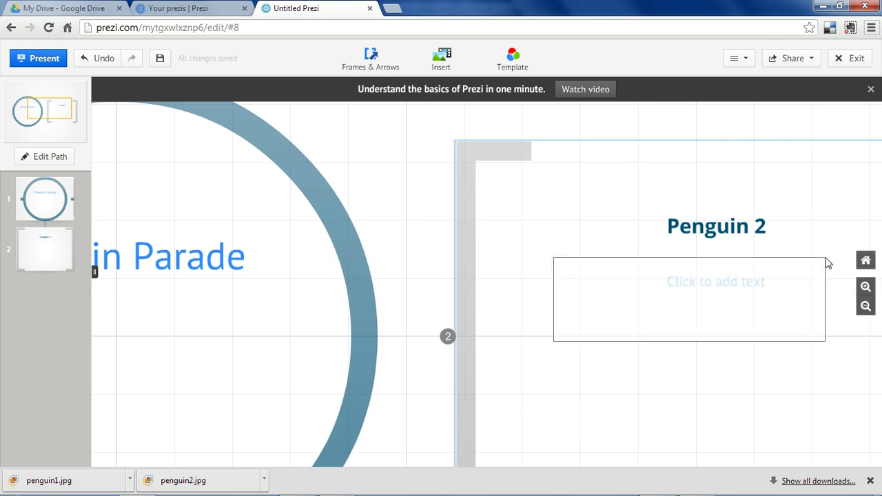
click(833, 260)
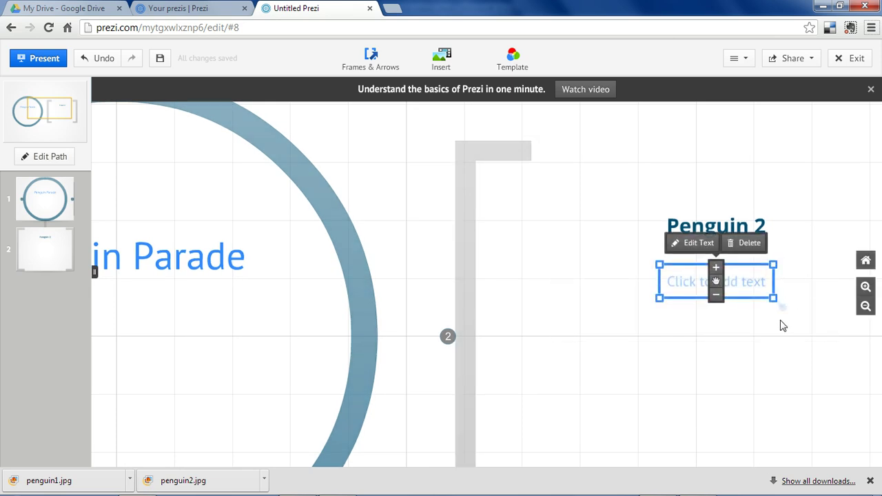
key(Delete)
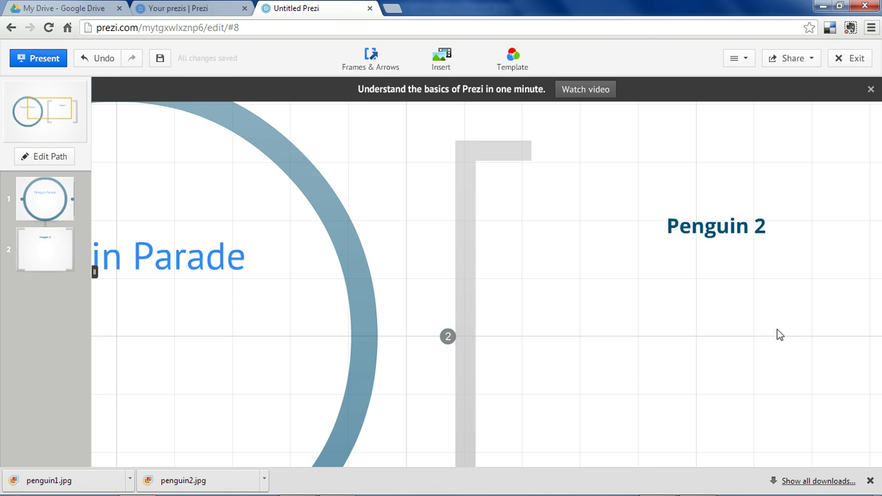
- Insert the penguin1 and penguin2 images from the Slideshow Presentation Software folder
click(445, 58)
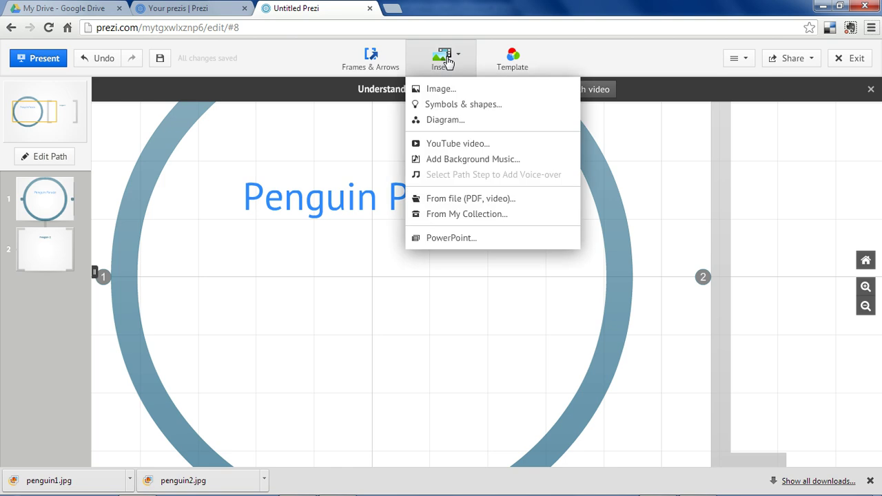
click(457, 91)
click(331, 309)
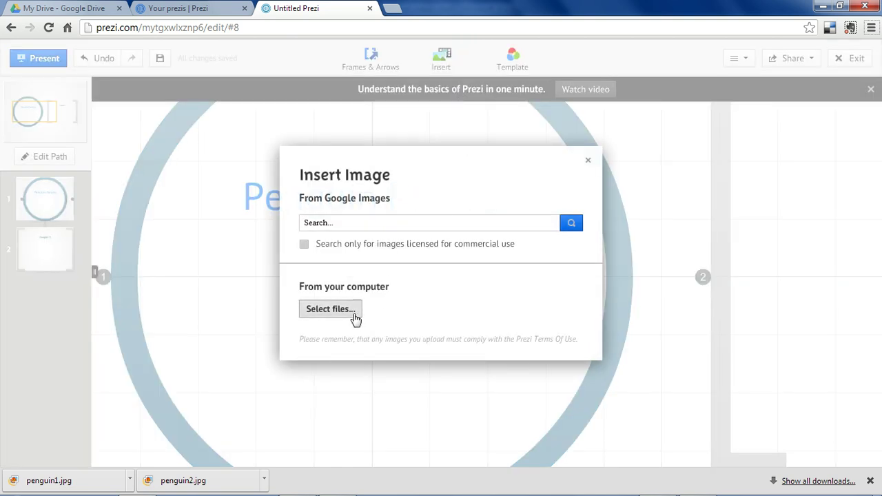
click(48, 154)
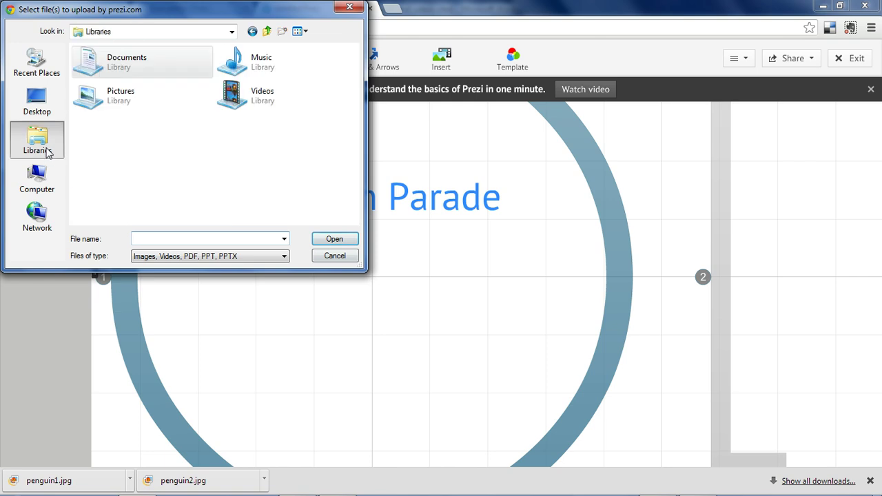
double_click(74, 92)
drag(353, 82, 355, 152)
click(252, 147)
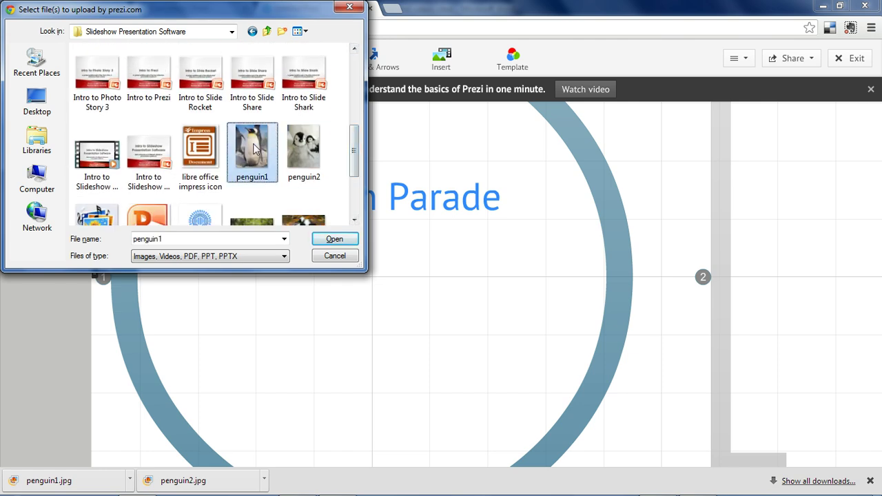
ctrl+click(303, 147)
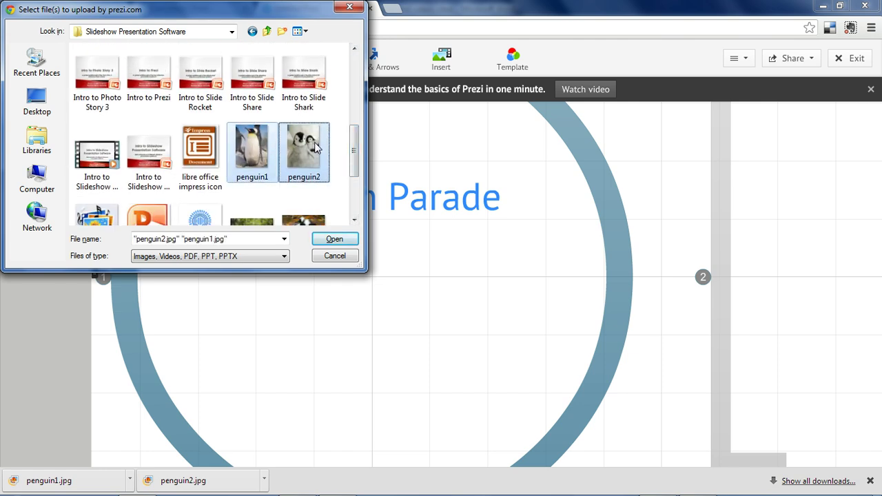
click(334, 239)
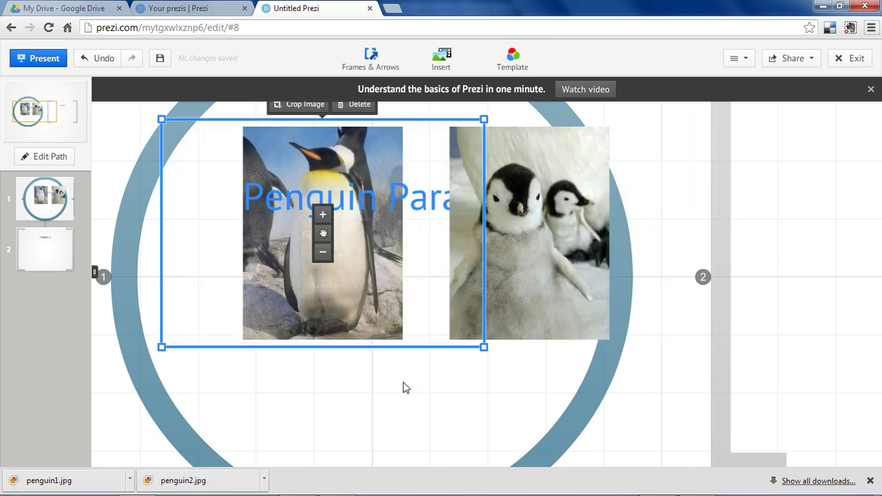
- Place penguin1 below the heading and move penguin2 right of the circle, resized smaller
drag(324, 240, 372, 340)
click(527, 234)
drag(528, 235, 740, 232)
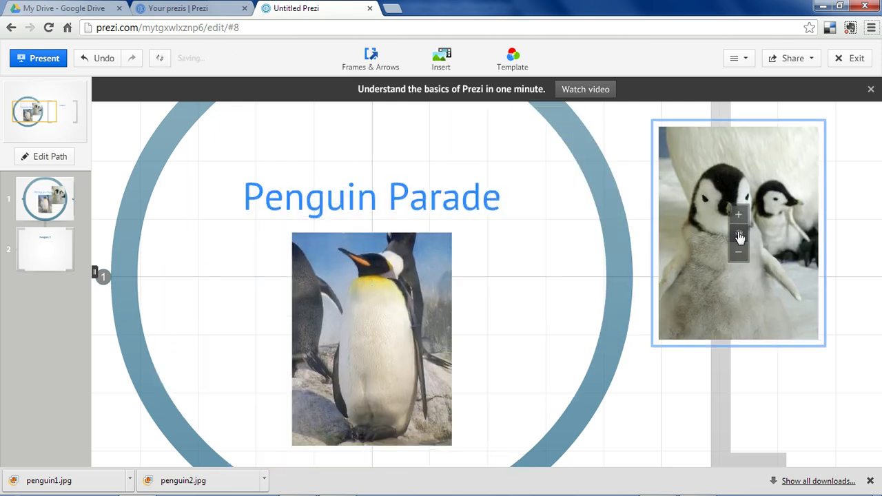
click(742, 215)
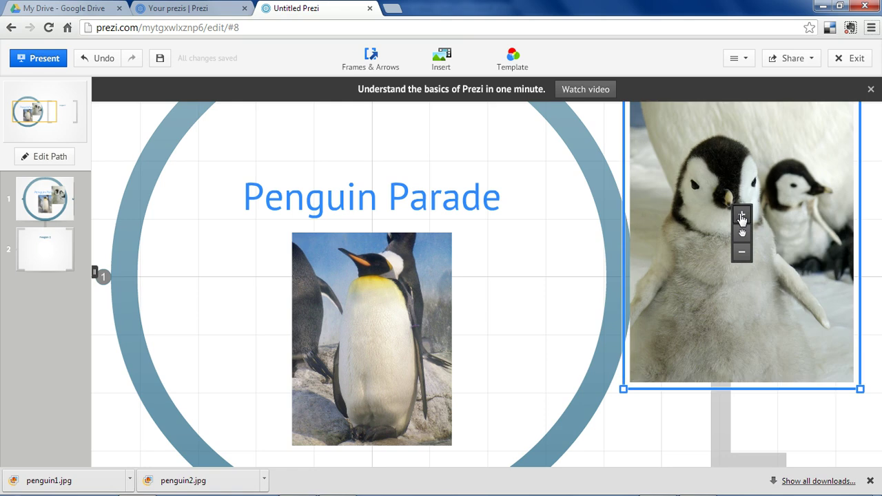
click(742, 254)
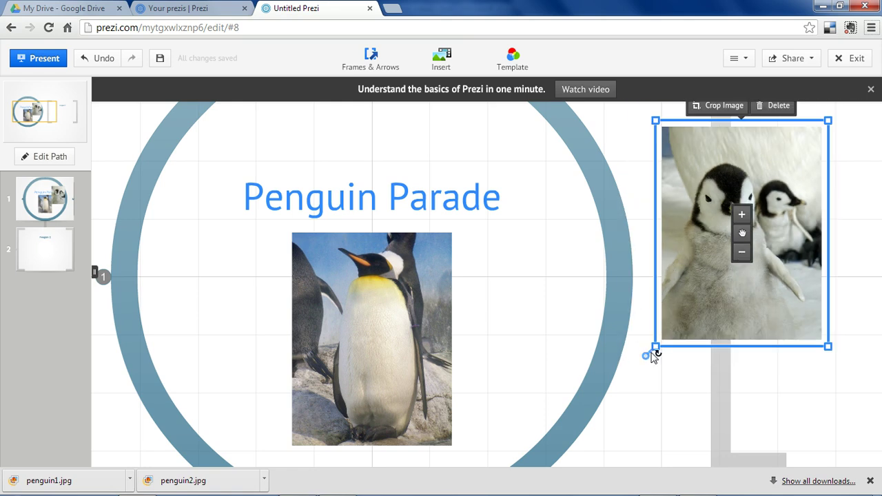
mouse_move(656, 350)
mouse_down()
mouse_move(571, 444)
mouse_move(773, 249)
mouse_move(642, 362)
mouse_move(651, 348)
mouse_up()
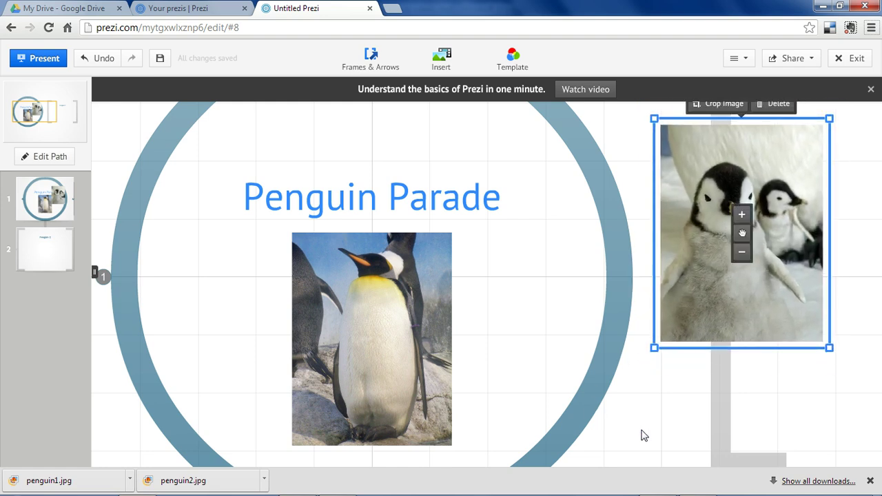
- Drag the penguin2 photo into the Penguin 2 frame
scroll(644, 435, down, 3)
drag(661, 445, 547, 362)
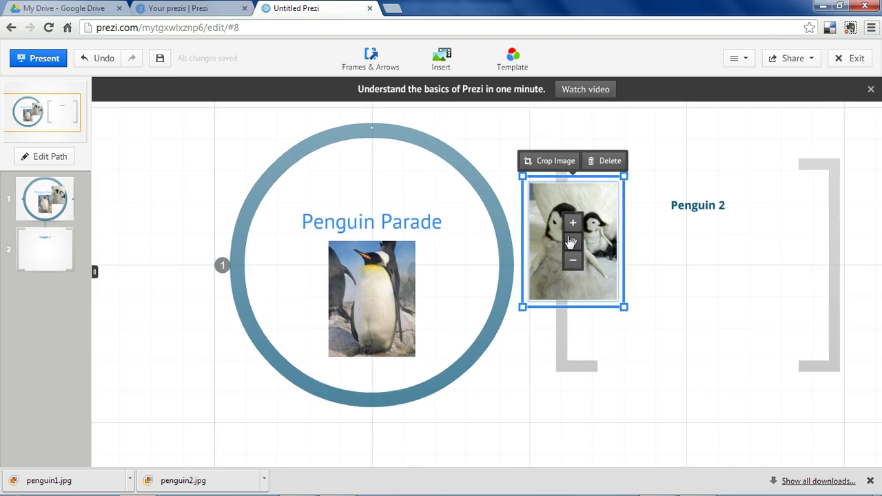
drag(571, 241, 698, 288)
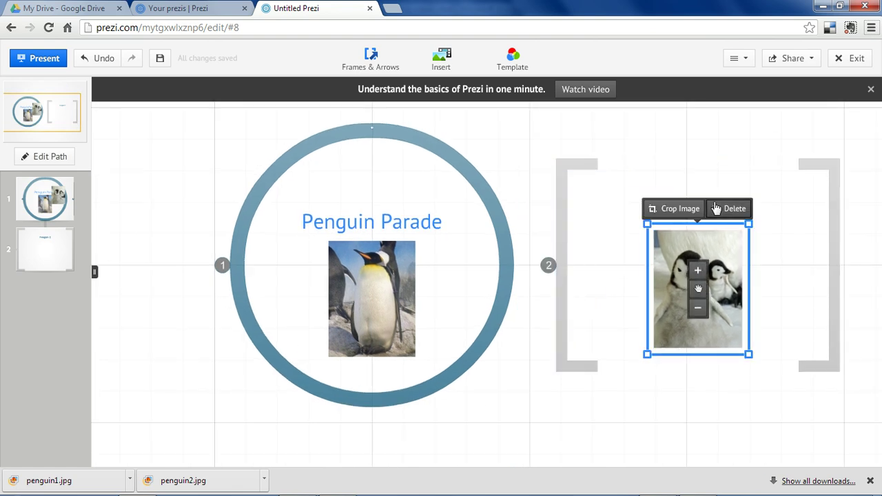
click(683, 175)
- Enlarge the Penguin 2 title and nudge it up above the photo
click(730, 206)
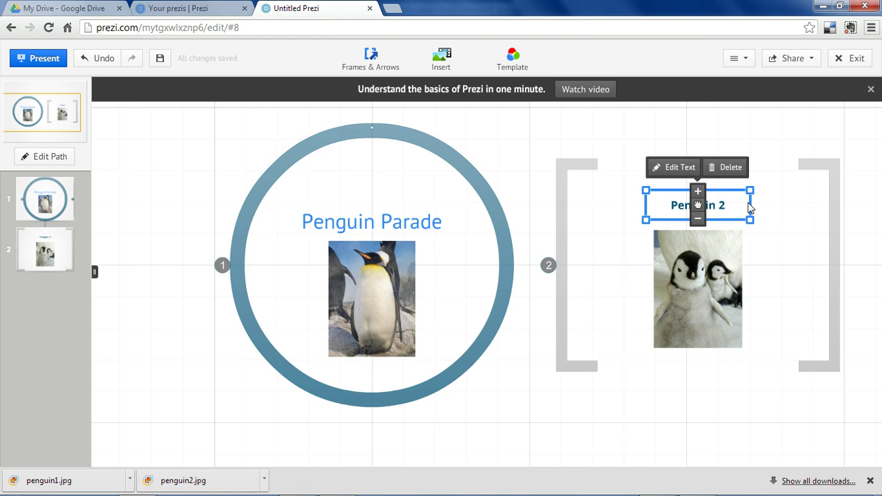
drag(753, 195, 791, 182)
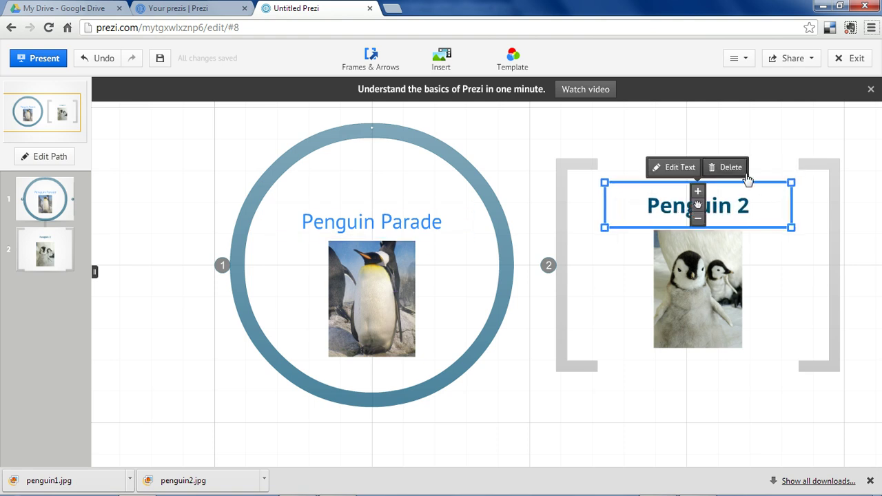
mouse_move(702, 210)
mouse_down()
mouse_move(703, 200)
mouse_move(678, 205)
mouse_move(701, 205)
mouse_move(710, 218)
mouse_move(698, 251)
mouse_move(698, 196)
mouse_up()
- Insert a plain outlined rectangle from Symbols & shapes near the circle
click(701, 283)
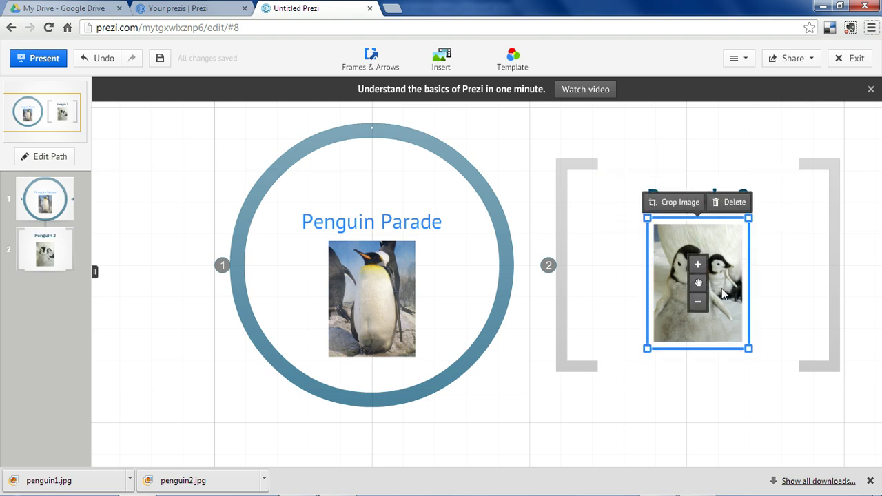
click(371, 60)
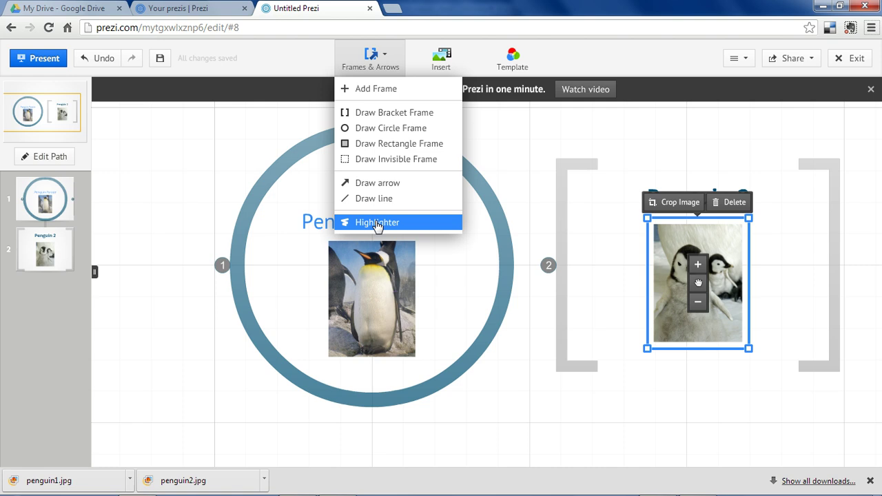
click(436, 61)
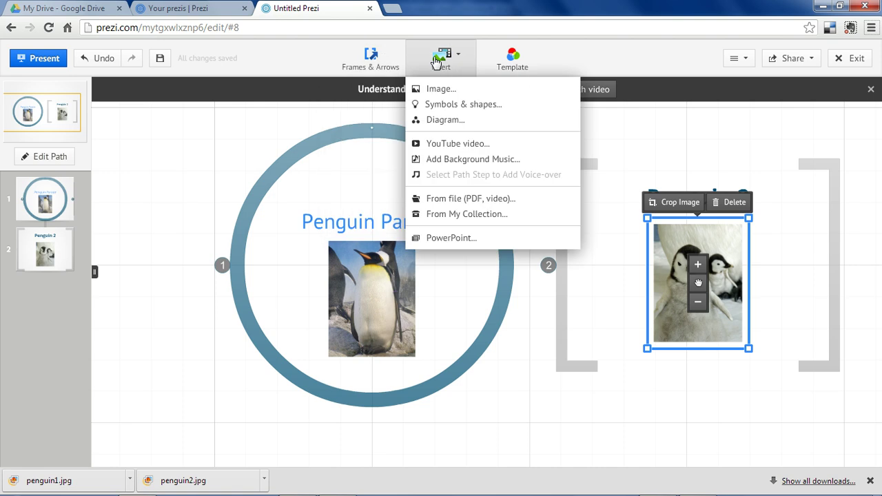
click(474, 105)
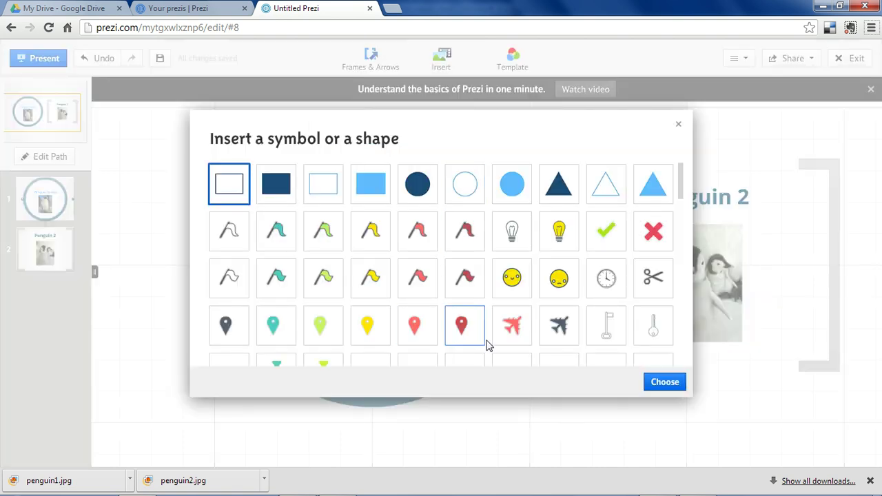
scroll(605, 247, down, 5)
scroll(605, 246, up, 3)
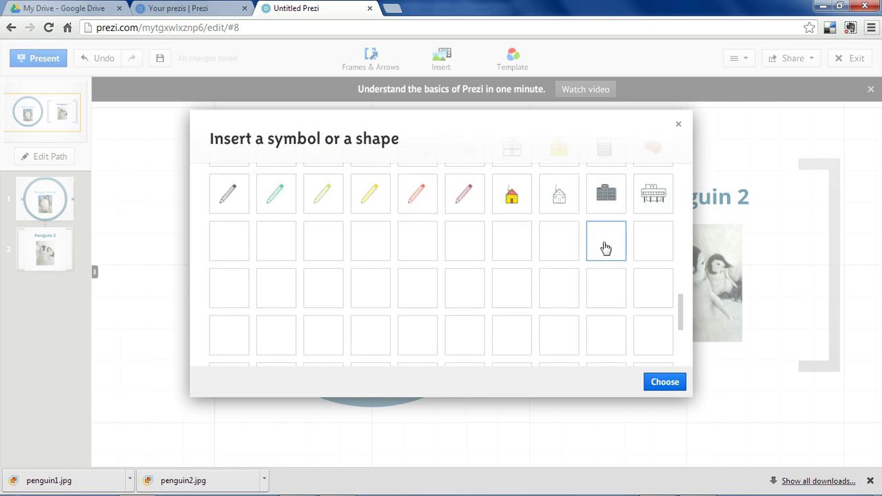
scroll(605, 246, up, 5)
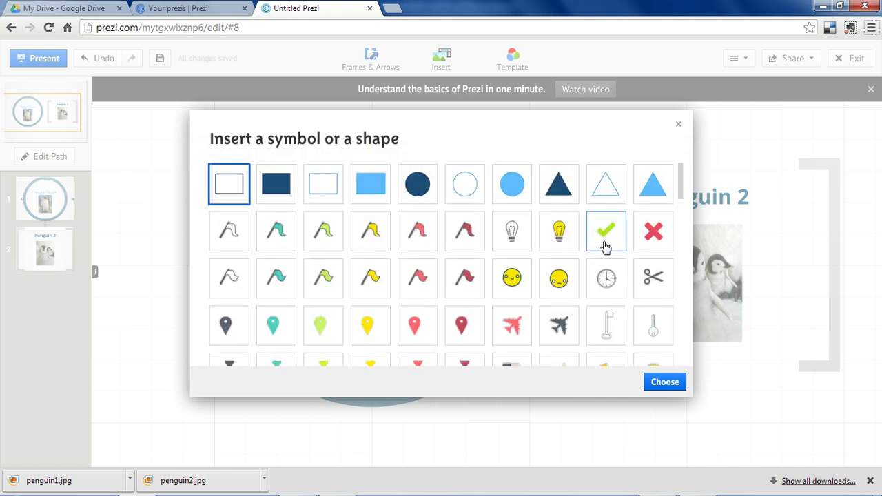
click(662, 383)
- Add a third bracket frame as path step 3
click(441, 58)
click(394, 65)
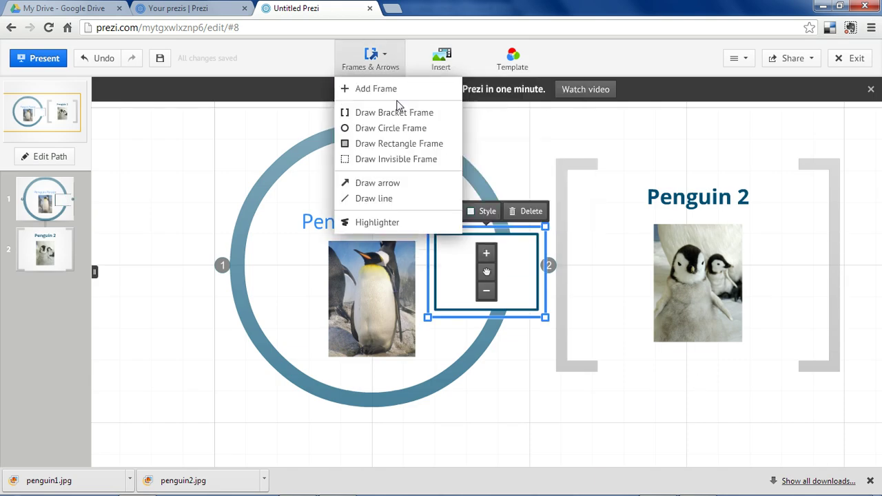
click(397, 96)
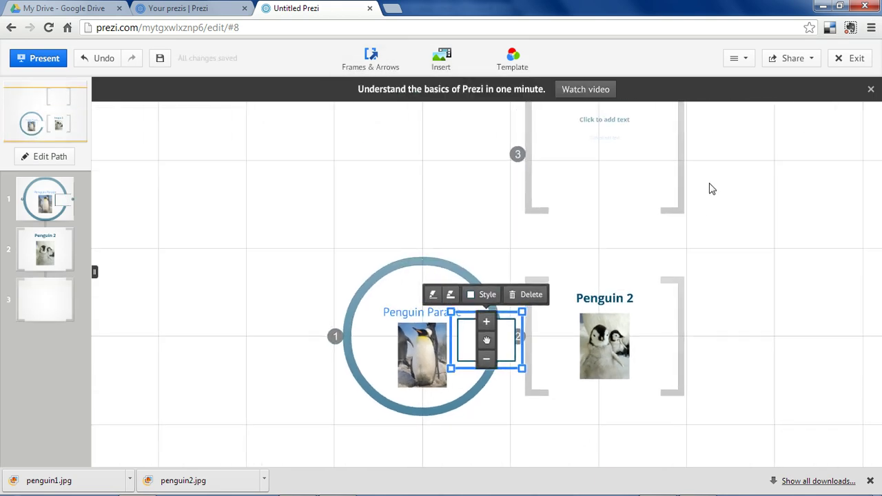
- Insert the penguin YouTube video by pasting its link
click(712, 189)
click(685, 215)
click(445, 59)
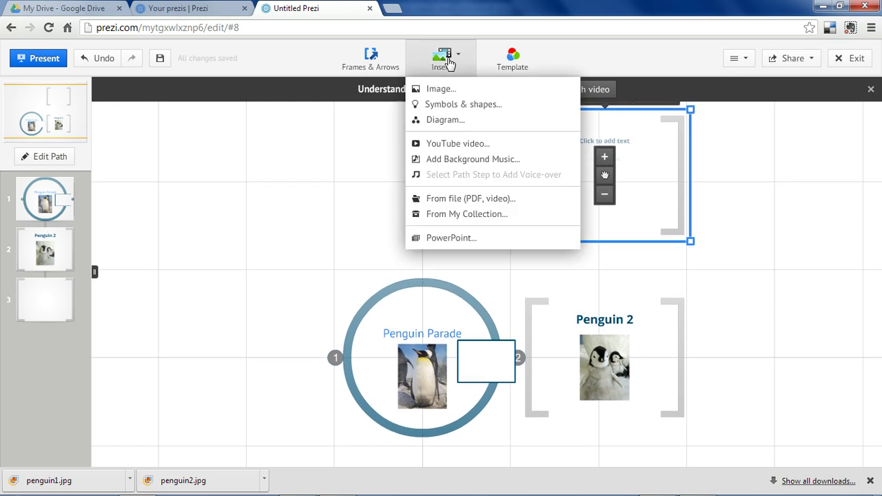
click(454, 145)
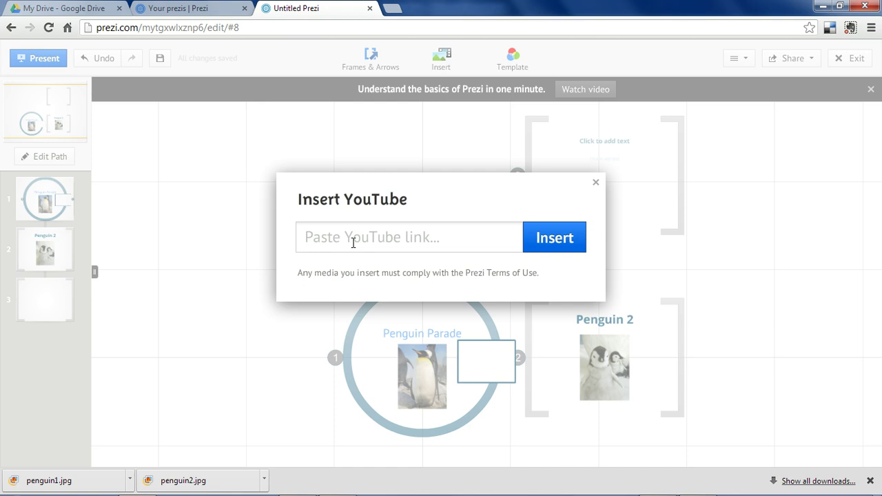
key(ctrl+v)
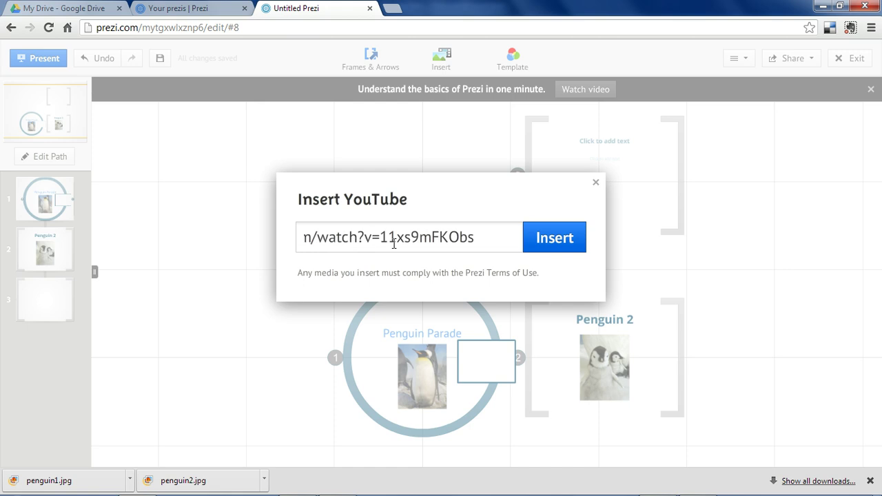
click(557, 238)
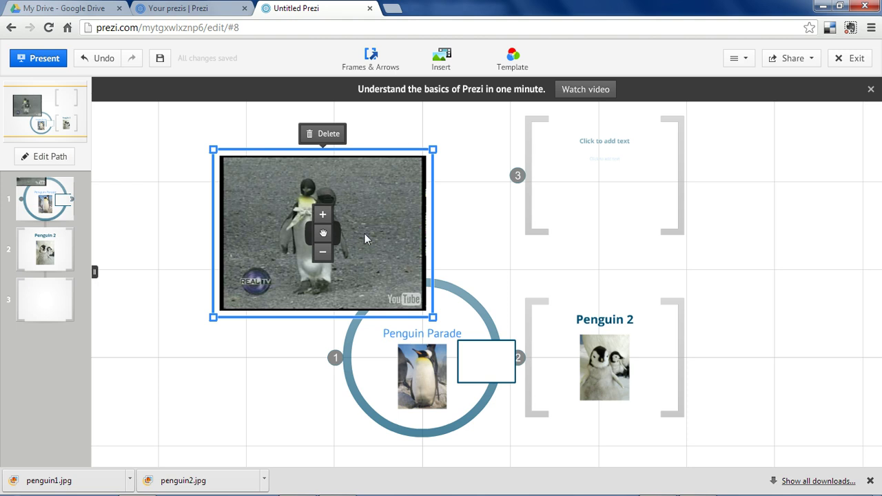
- Shrink the video and place it inside the third frame
drag(324, 239, 725, 219)
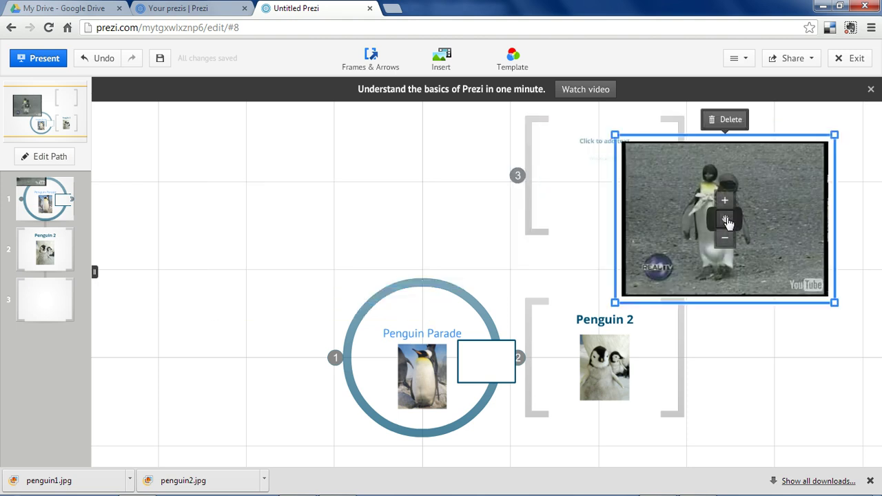
drag(616, 138, 703, 199)
drag(730, 228, 612, 194)
click(624, 142)
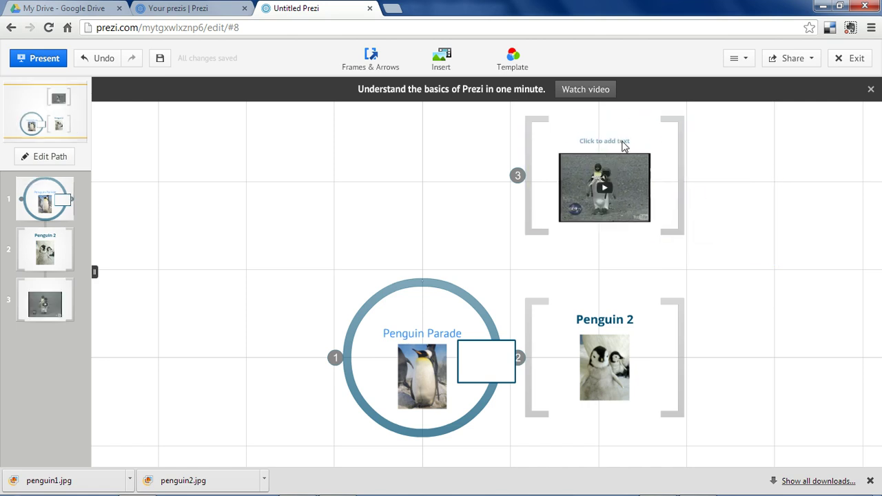
- Type 'Penguin with a Backpack' as the third frame's title above the video
click(600, 186)
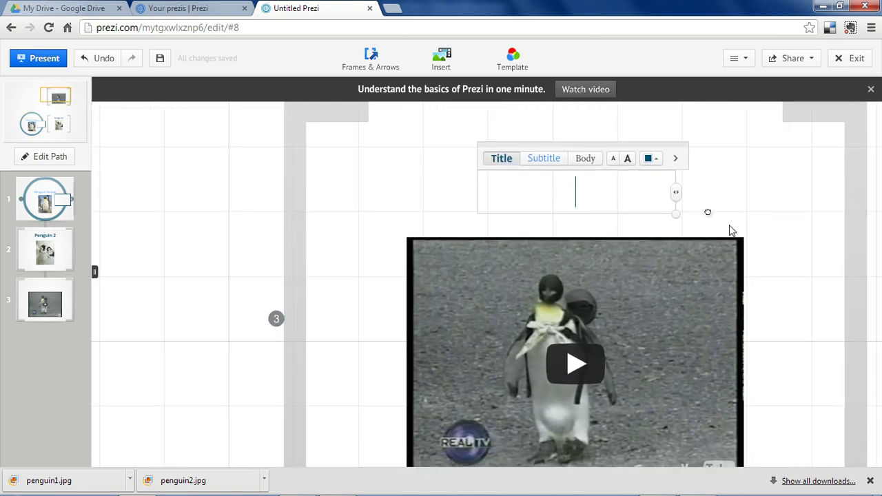
text(Pengu)
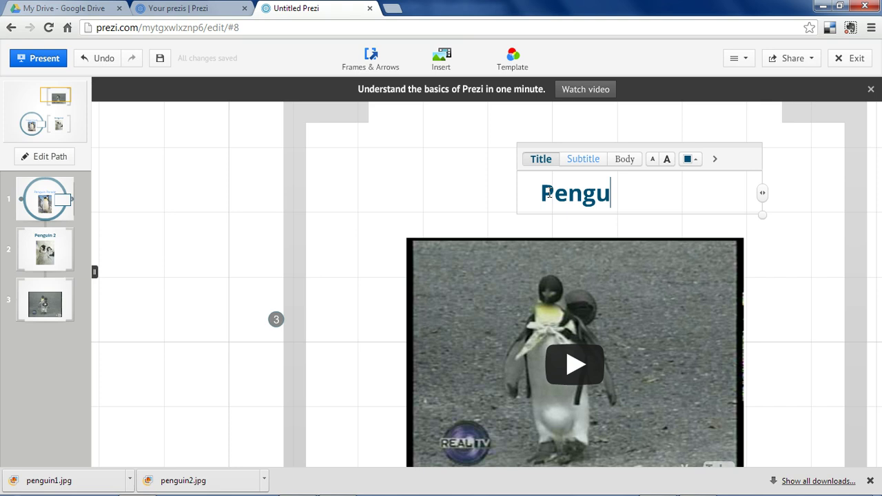
text(in with a Backpack)
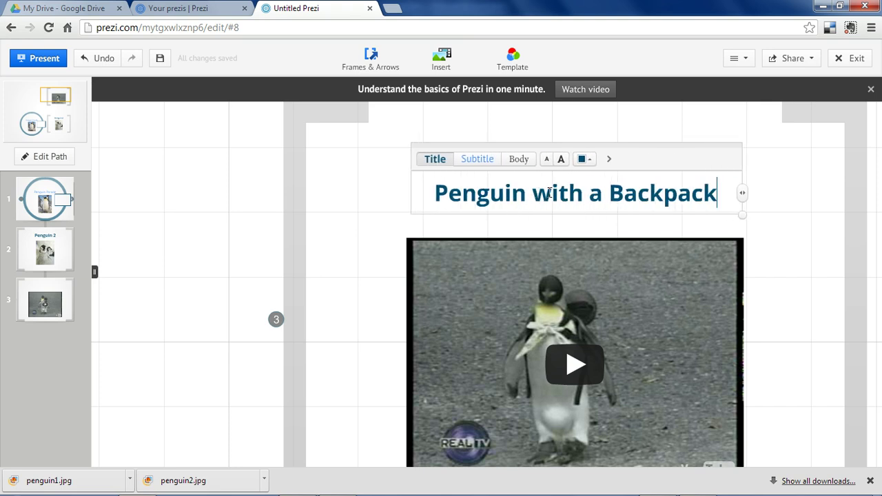
click(870, 480)
scroll(242, 274, down, 2)
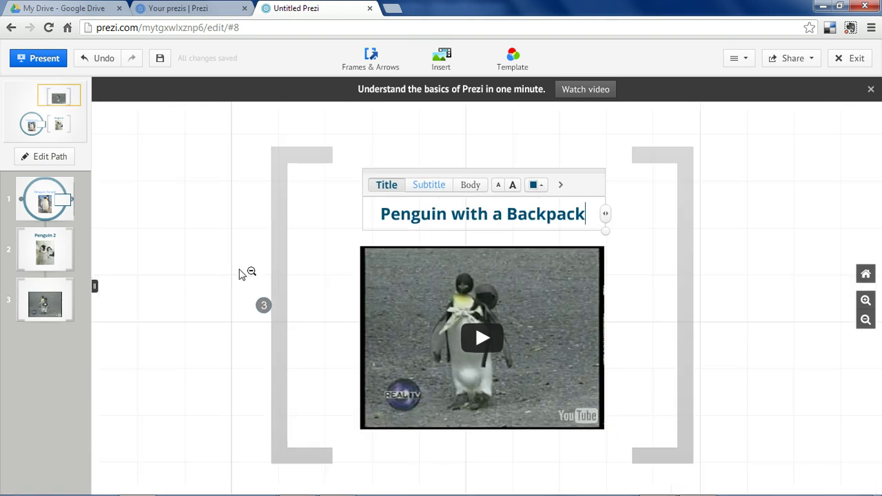
- Delete the empty outlined rectangle beside the penguin1 photo
drag(201, 398, 337, 269)
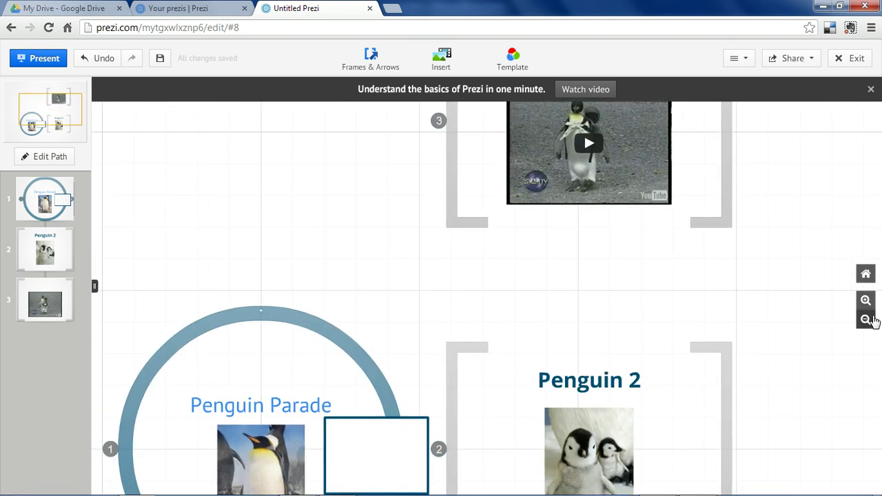
click(866, 301)
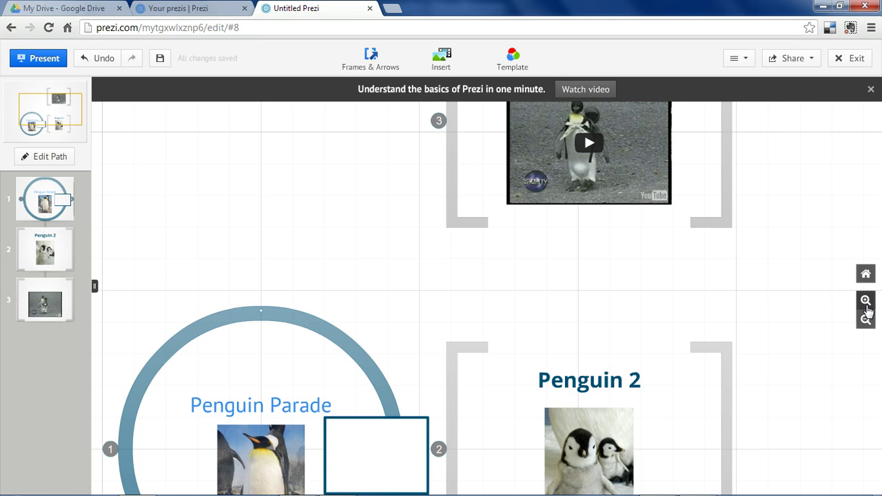
scroll(362, 218, down, 3)
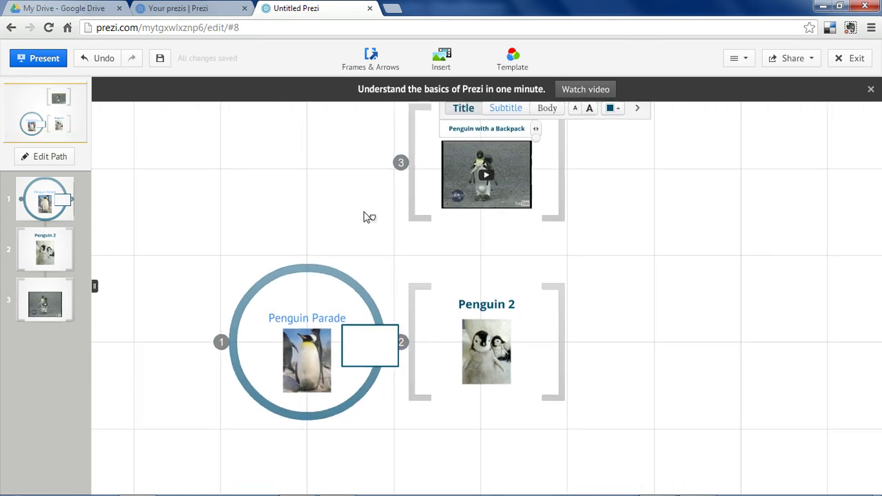
click(391, 313)
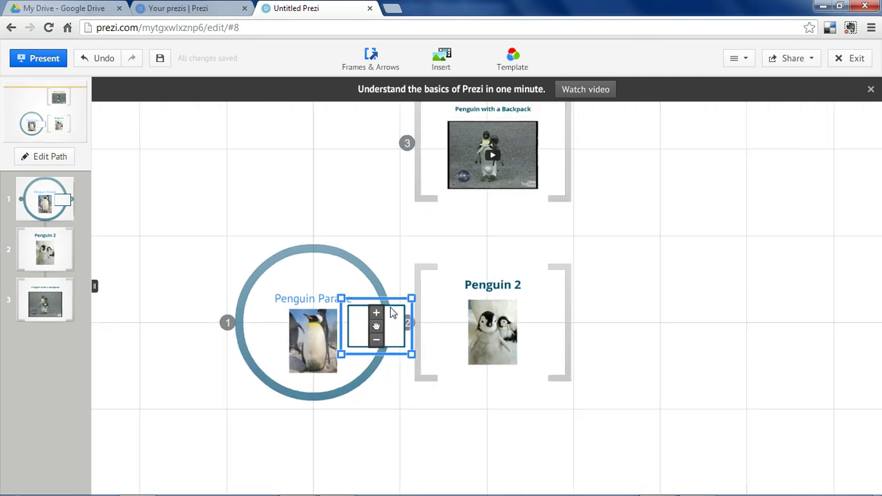
key(Delete)
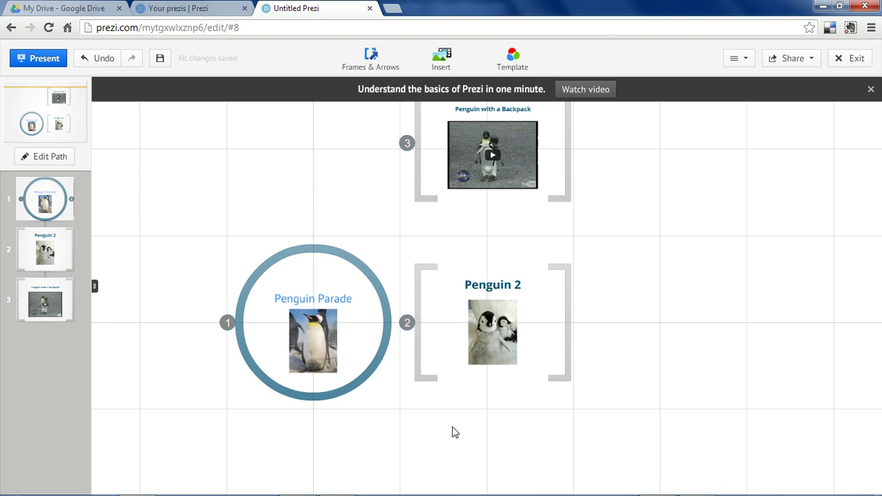
- Tilt the Penguin Parade circle frame about 30° counter-clockwise
click(421, 304)
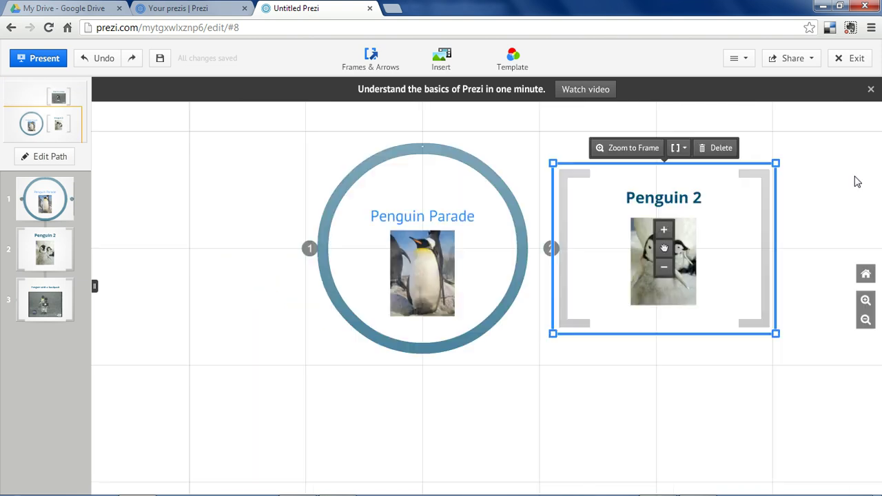
click(407, 215)
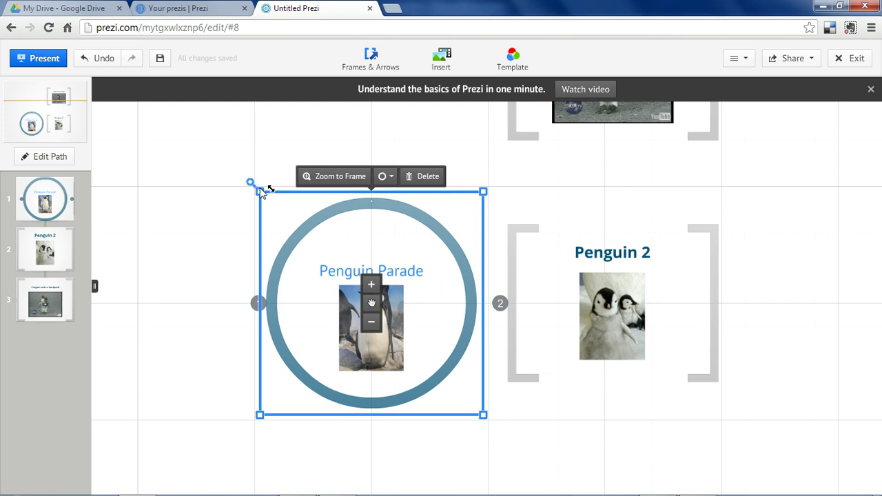
drag(251, 184, 232, 259)
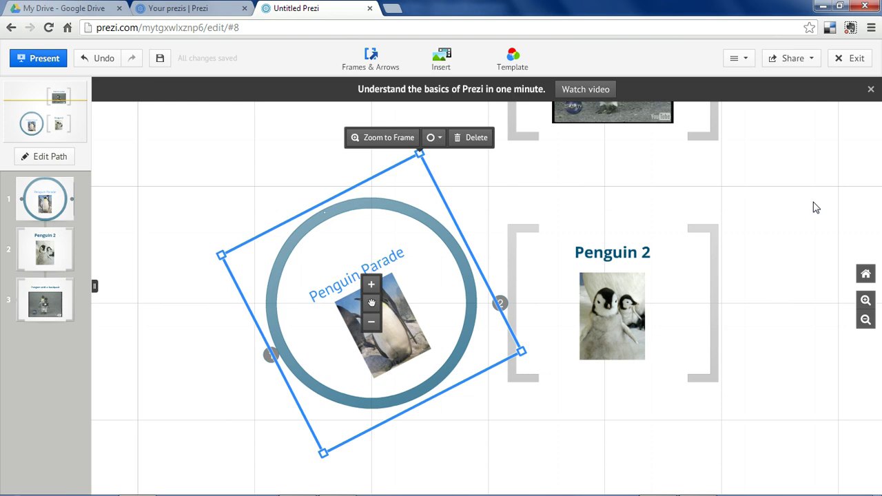
- Move Penguin 2 up and right and tilt it clockwise, then shift the Penguin with a Backpack frame left
drag(815, 207, 366, 435)
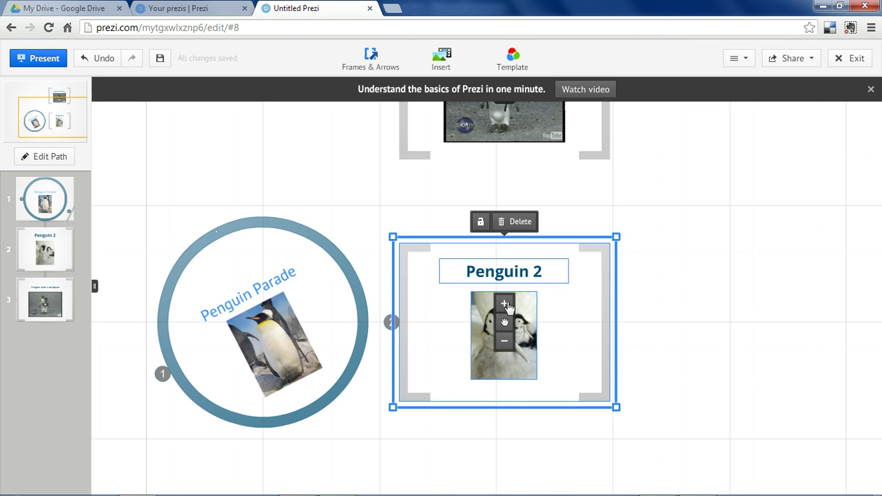
drag(505, 326, 567, 305)
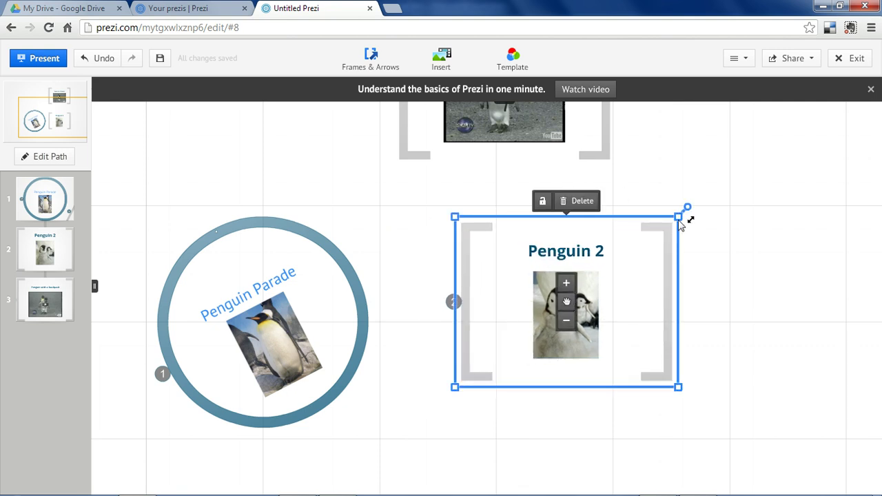
drag(687, 208, 699, 269)
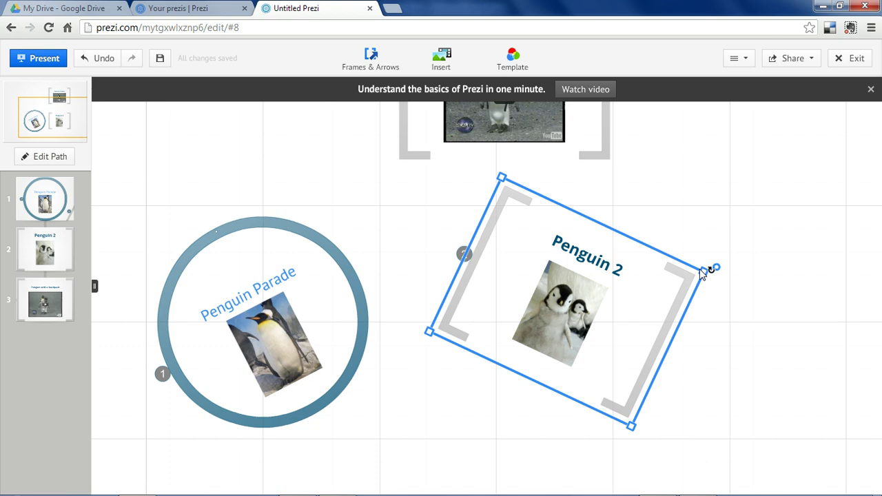
drag(655, 219, 667, 258)
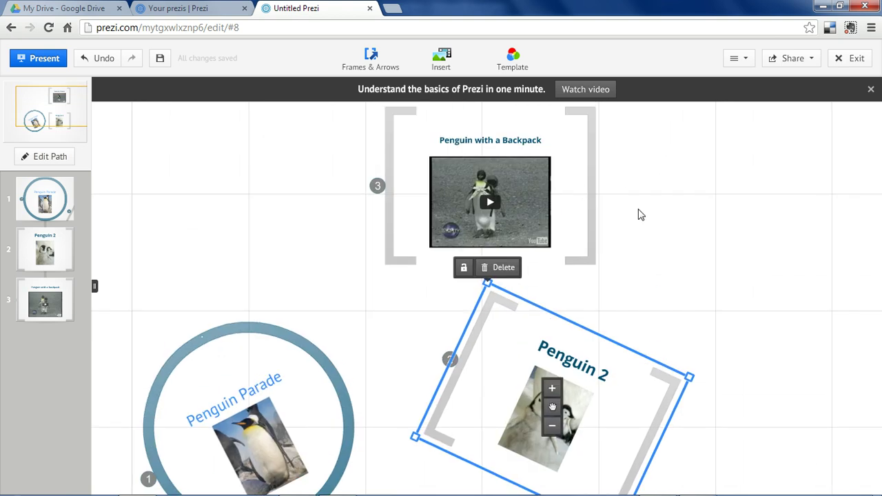
click(651, 299)
click(424, 205)
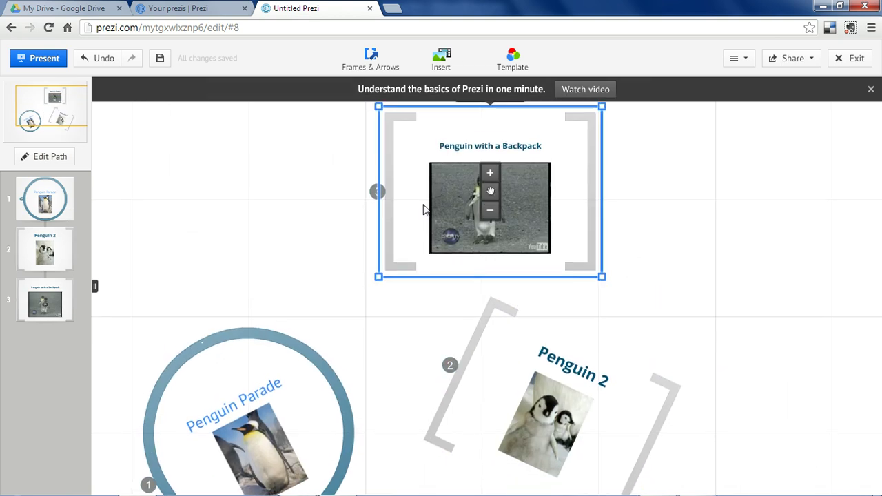
drag(488, 200, 350, 200)
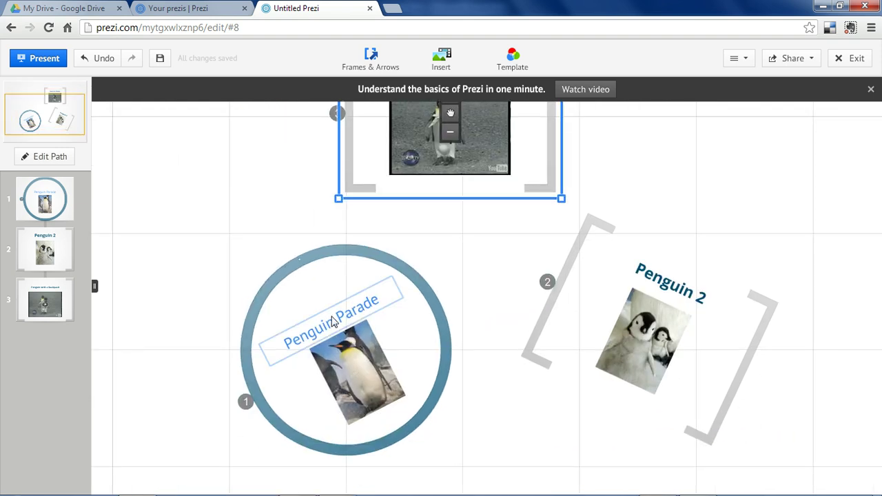
- Present from the first frame through Penguin 2 to the Penguin with a Backpack video and play it
click(38, 58)
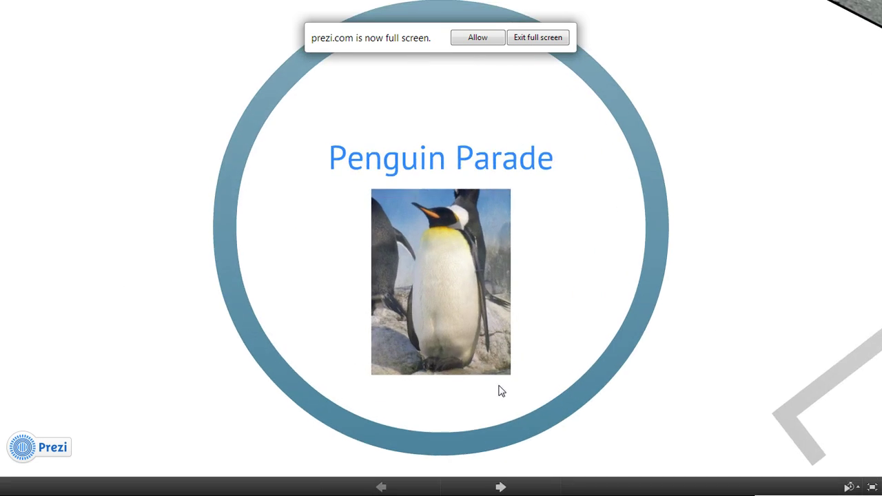
click(500, 487)
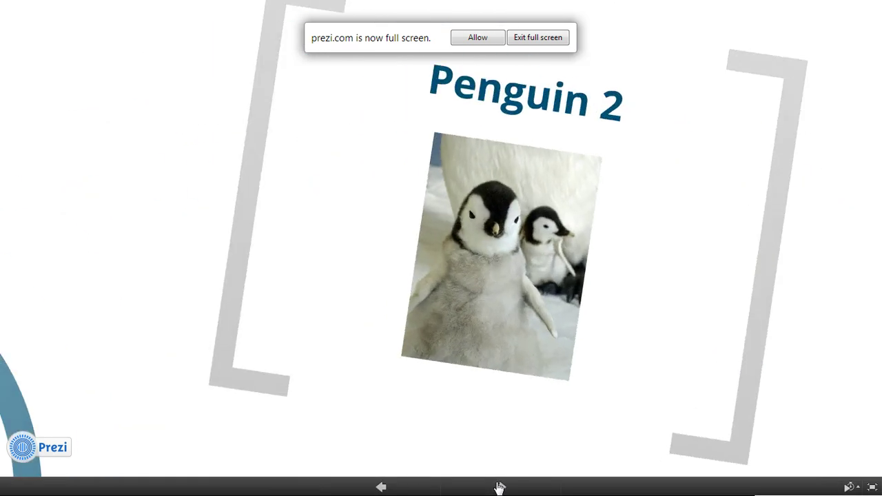
click(501, 486)
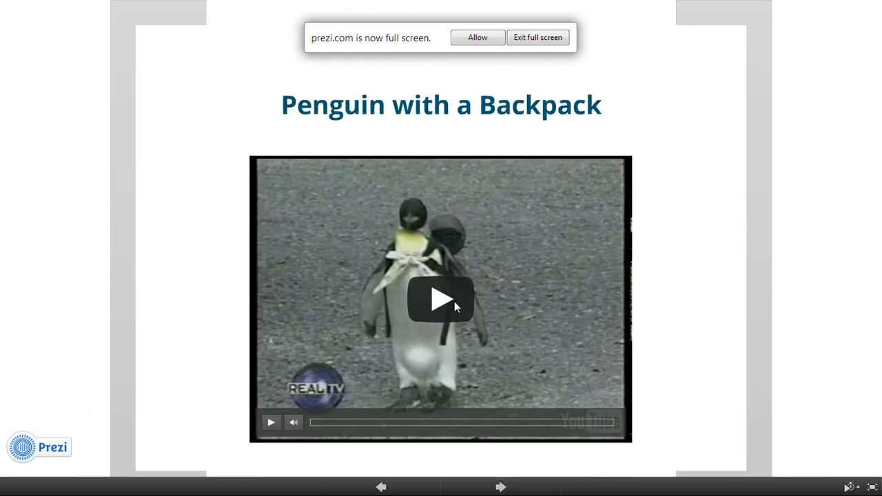
click(454, 301)
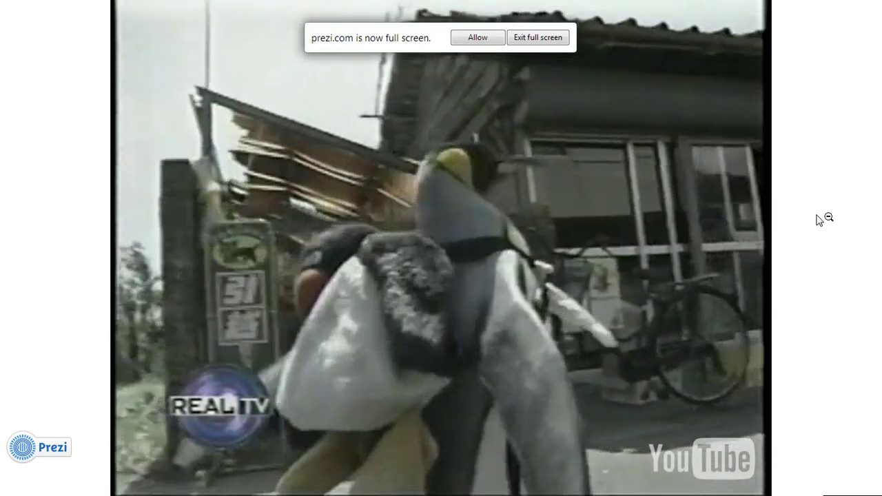
- Zoom out to the overview, into Penguin 2 and its baby penguins photo, then exit full screen
click(817, 218)
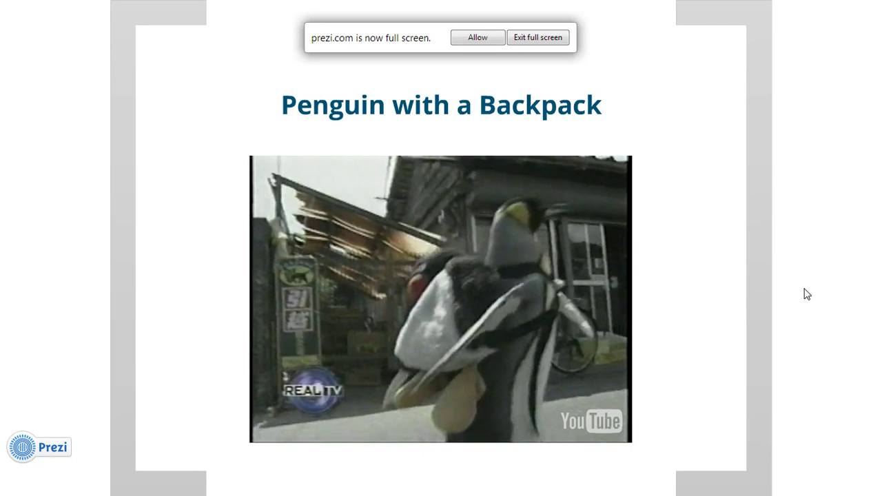
click(807, 295)
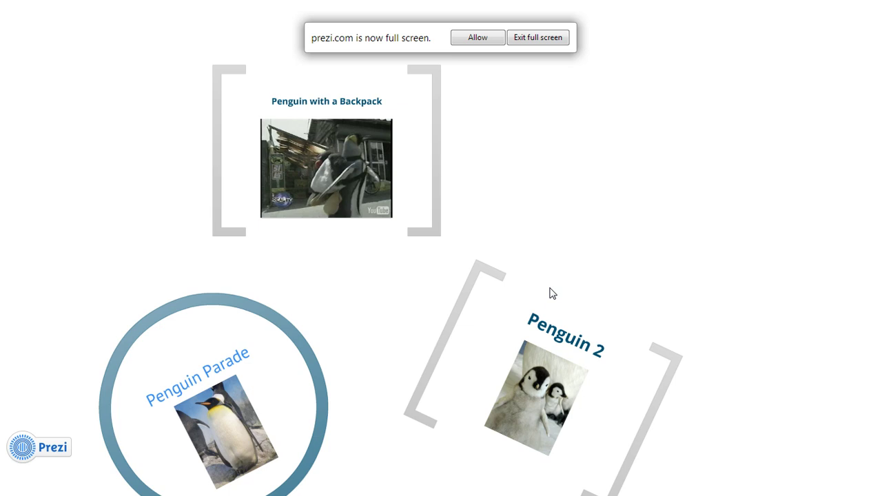
click(485, 268)
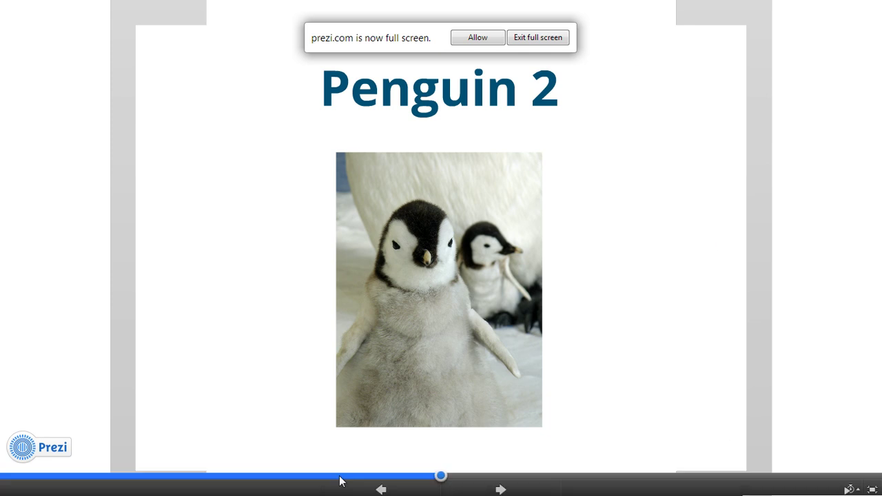
click(466, 282)
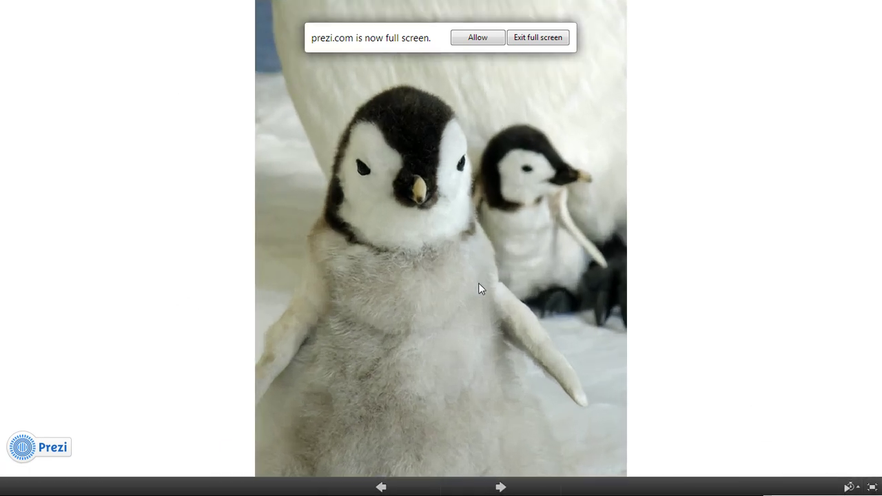
click(696, 137)
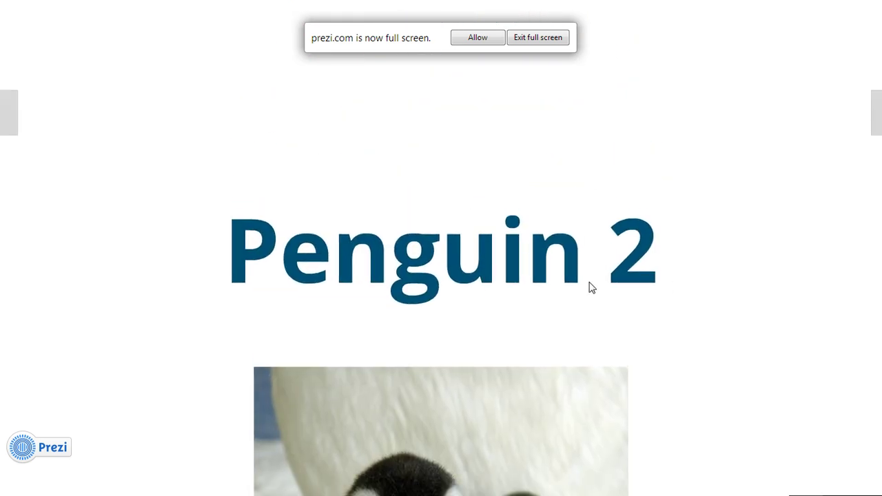
click(550, 40)
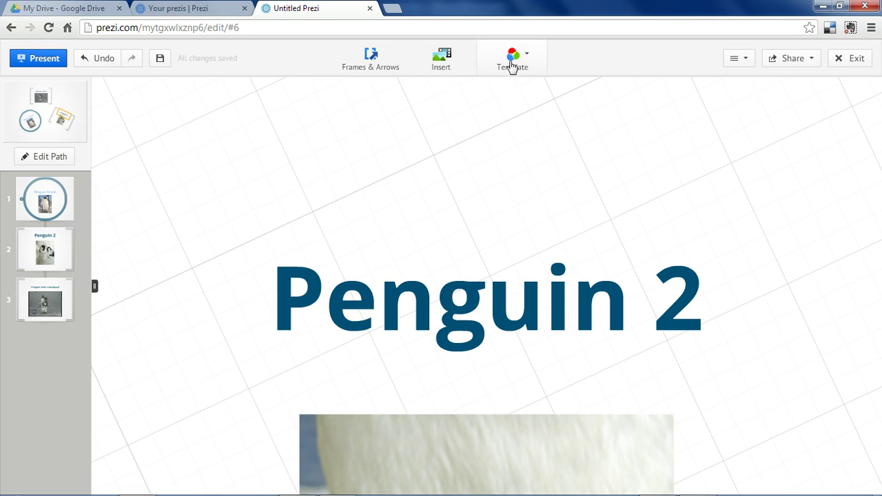
- Preview the Athlete theme, apply Midnight instead, and center all three frames on the canvas
click(512, 64)
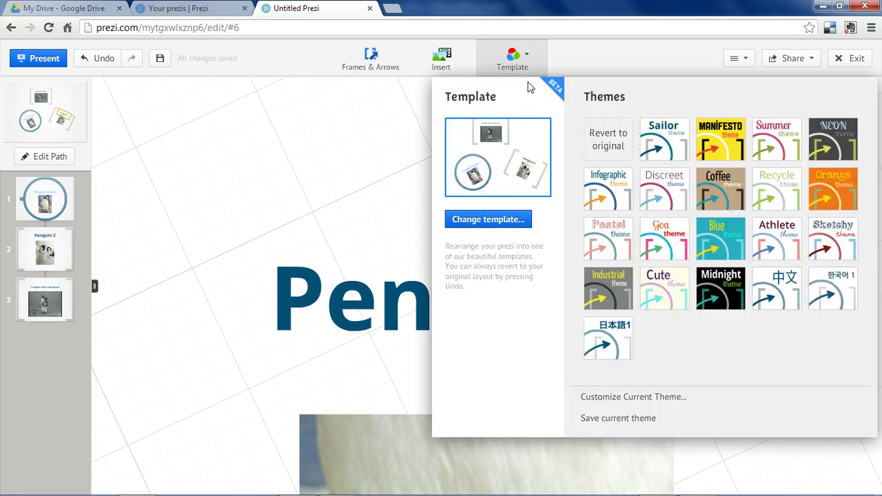
click(770, 246)
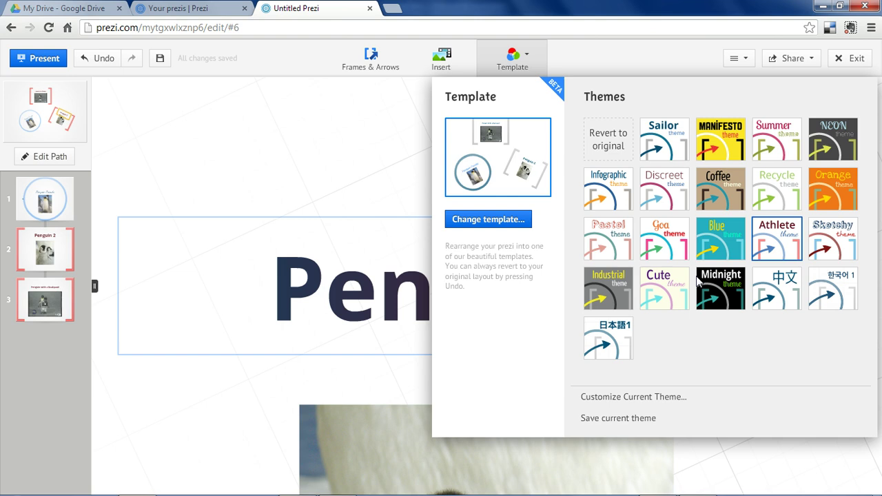
click(713, 296)
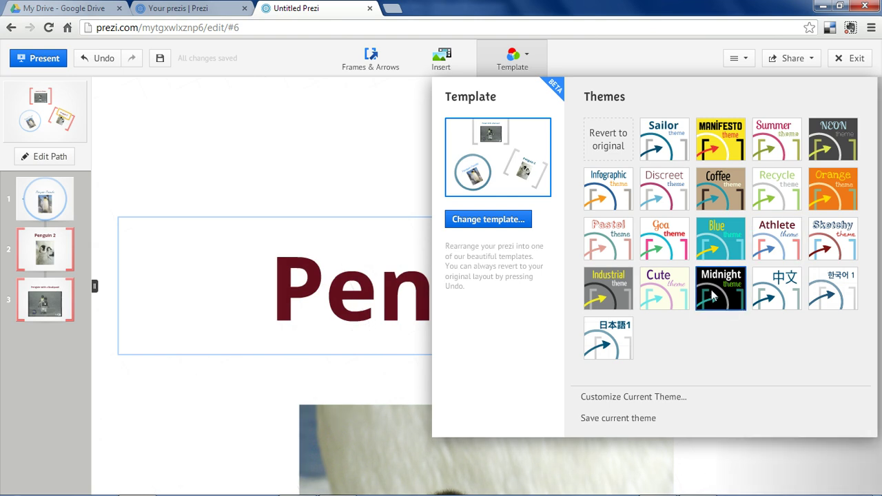
scroll(219, 168, down, 5)
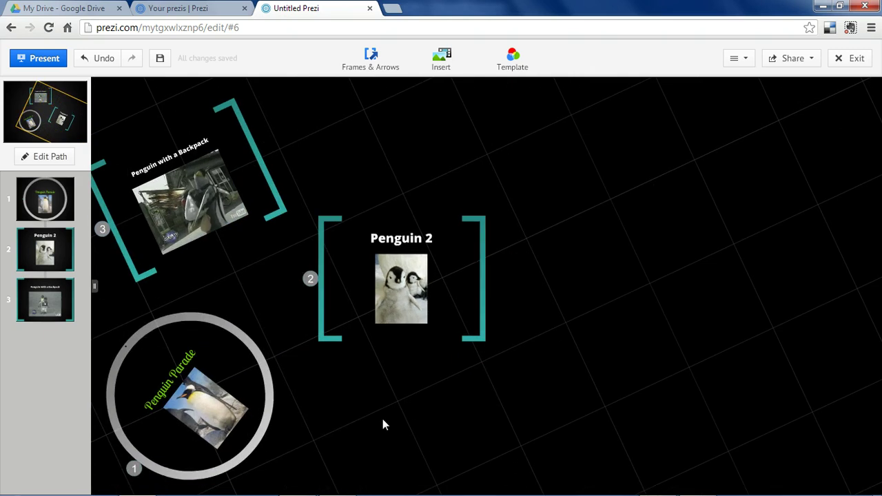
drag(382, 423, 575, 416)
- In the path editor, add the Penguin Parade title and the Penguin 2 photo as new steps
click(68, 163)
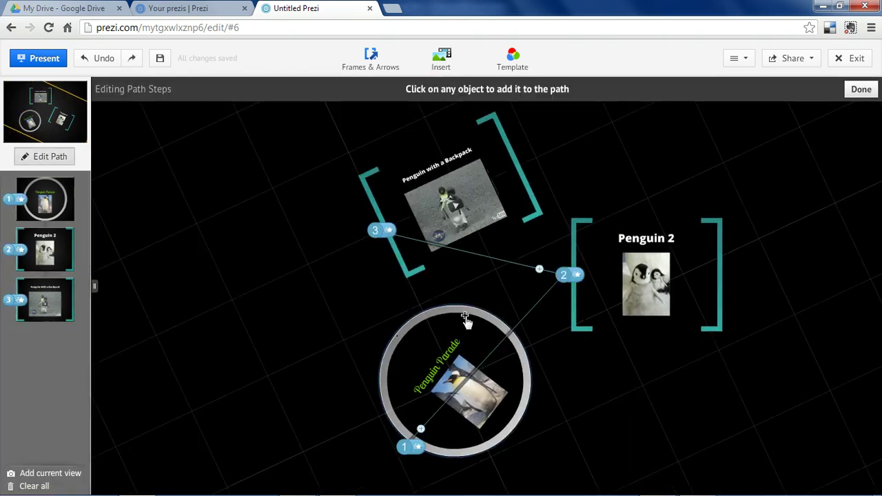
click(52, 161)
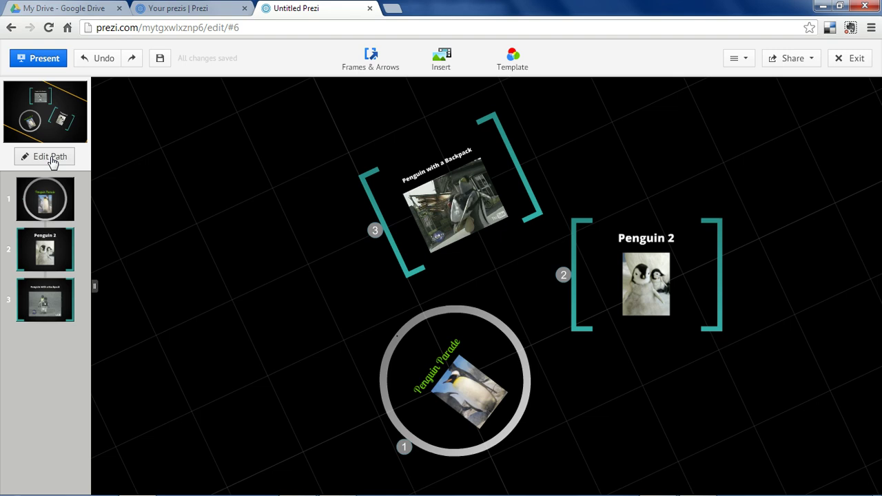
click(48, 163)
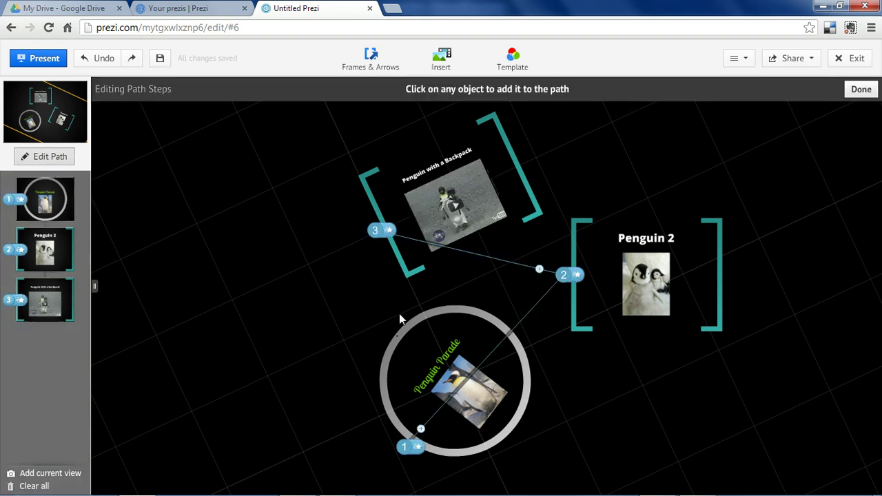
click(434, 348)
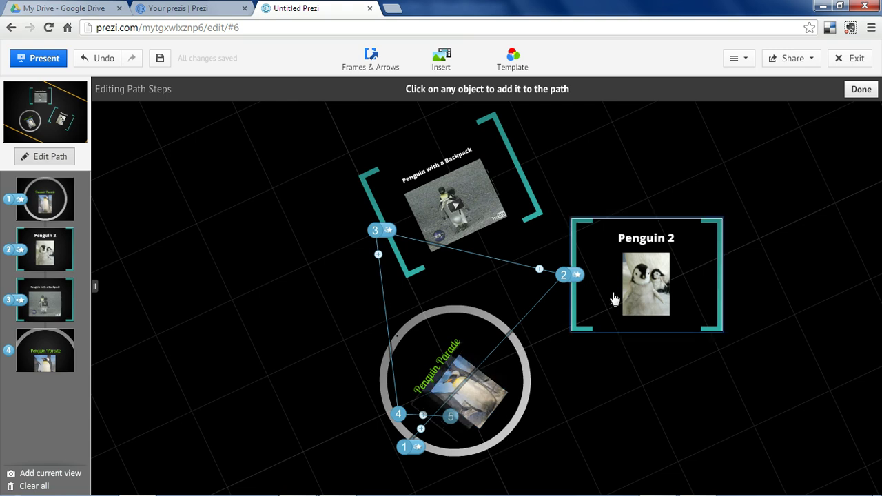
click(653, 270)
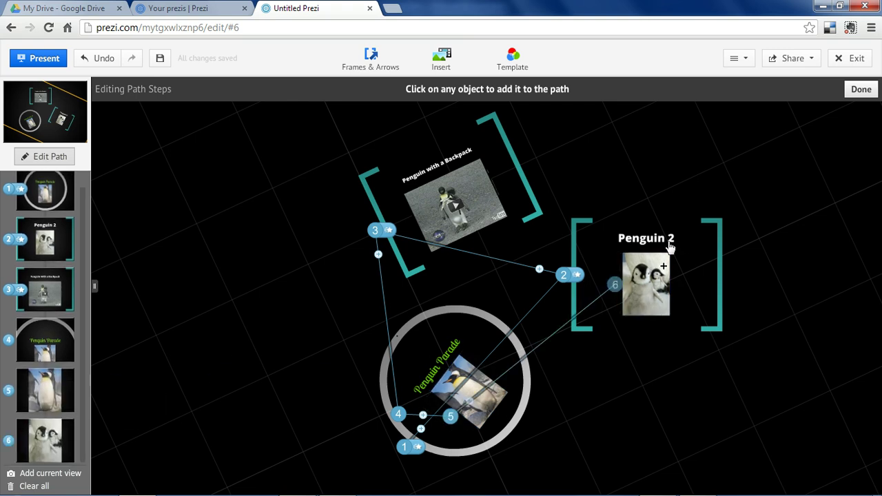
- Step through Penguin 2, the Penguin Parade title and the baby penguins photo full screen, then exit
click(40, 59)
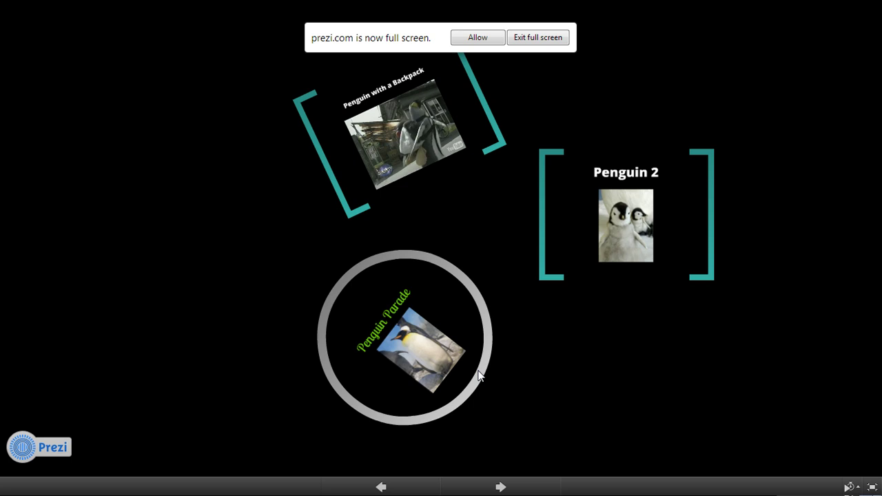
click(501, 487)
click(501, 487)
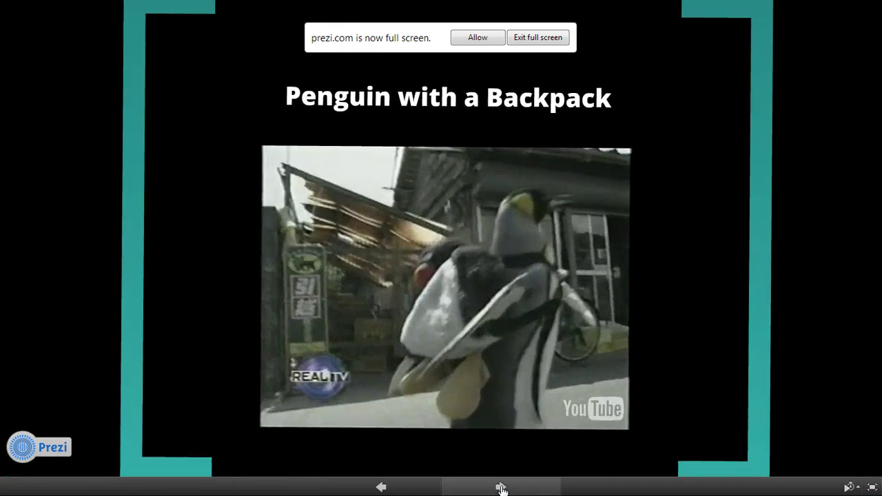
click(501, 487)
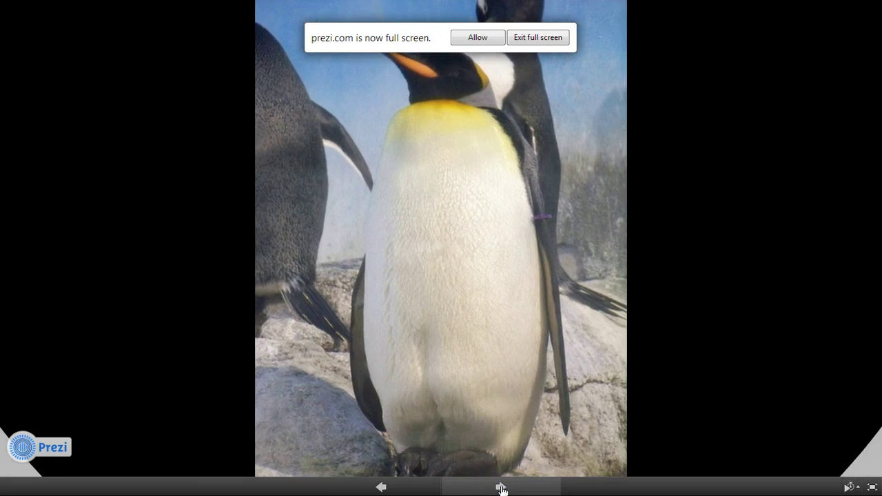
click(501, 487)
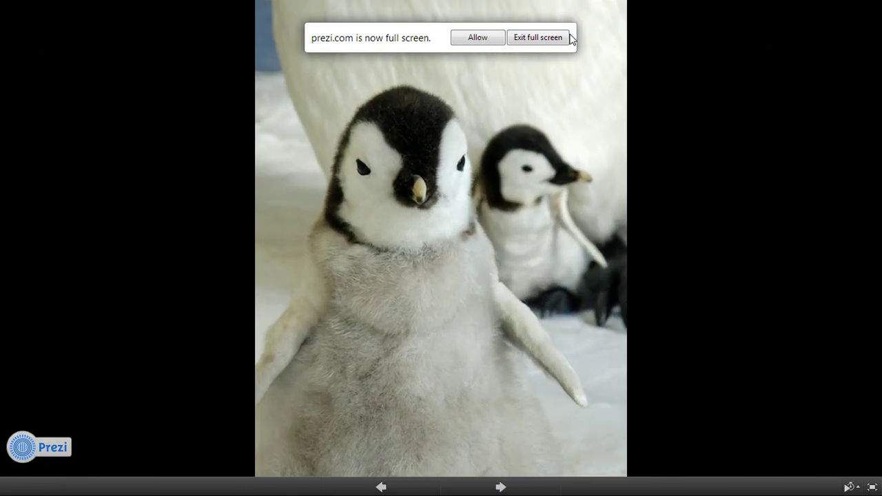
click(569, 37)
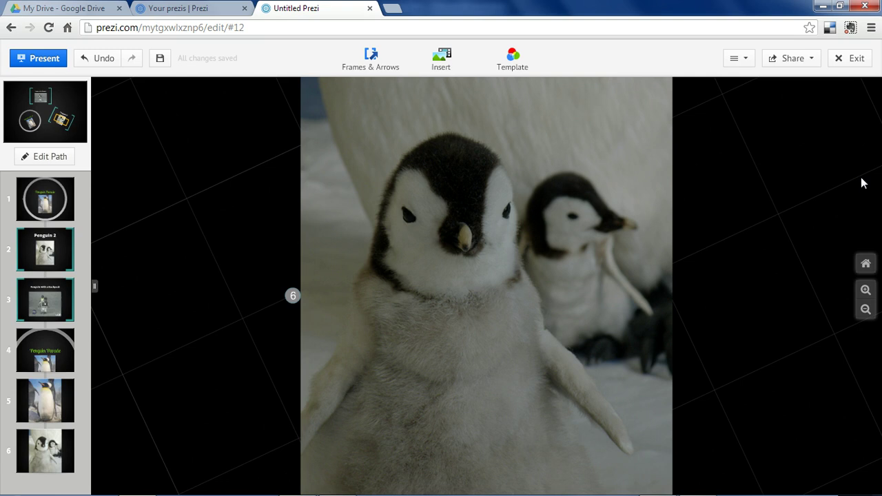
scroll(811, 248, down, 5)
scroll(350, 238, down, 2)
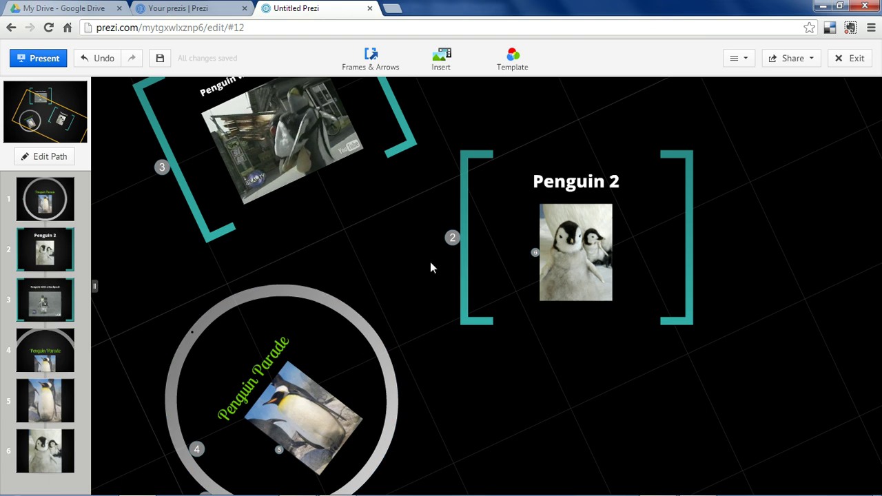
scroll(503, 151, up, 1)
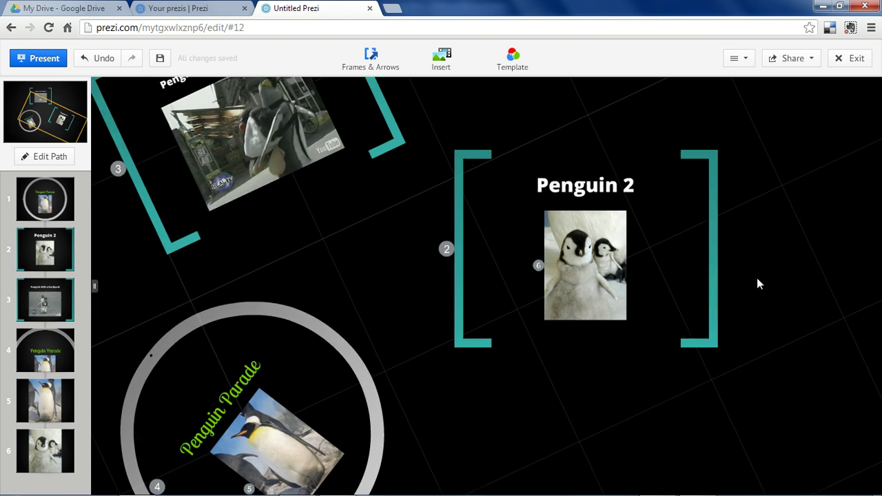
- Save the prezi and exit the editor to its prezi page
click(853, 60)
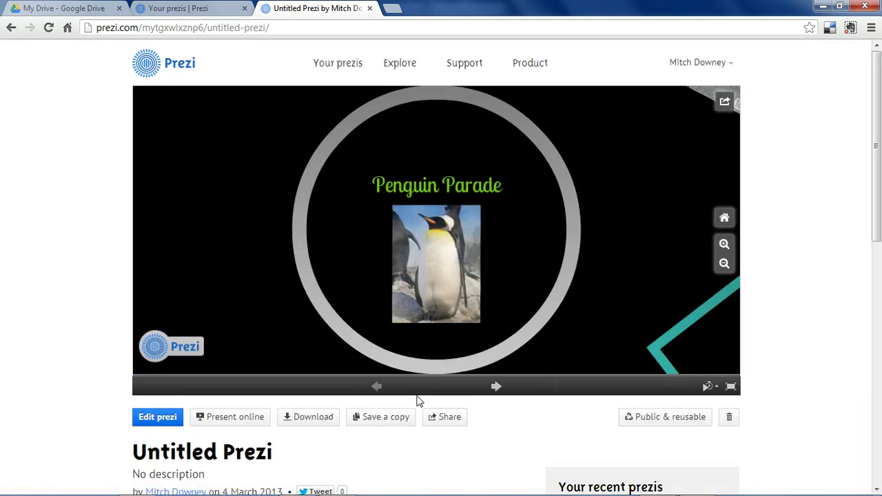
scroll(862, 207, down, 3)
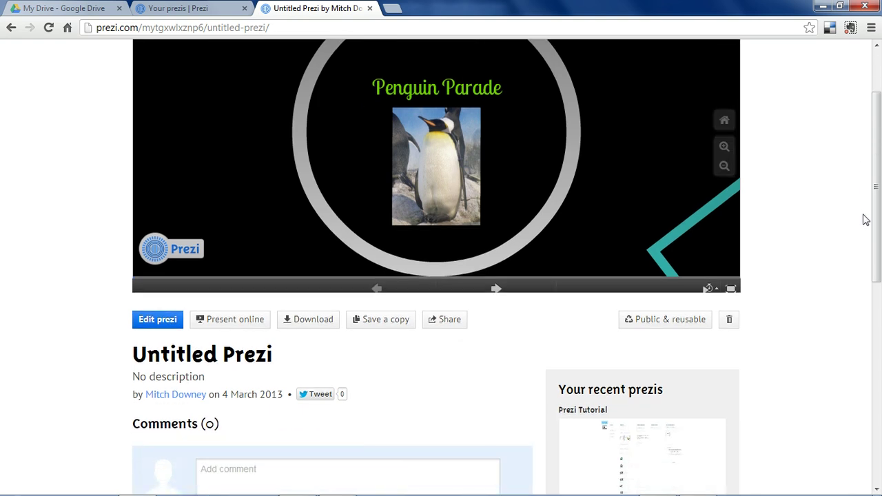
scroll(865, 220, up, 2)
scroll(866, 223, down, 3)
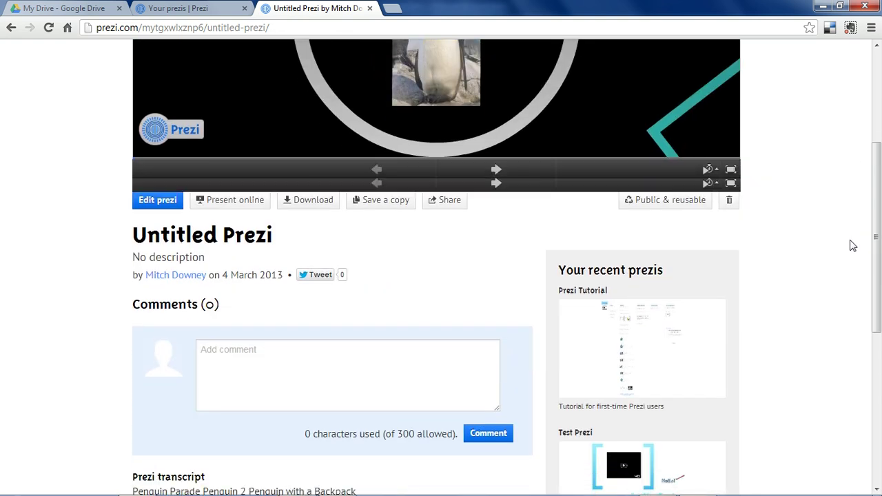
- Copy the prezi's view-only share link from the Share panel
click(455, 182)
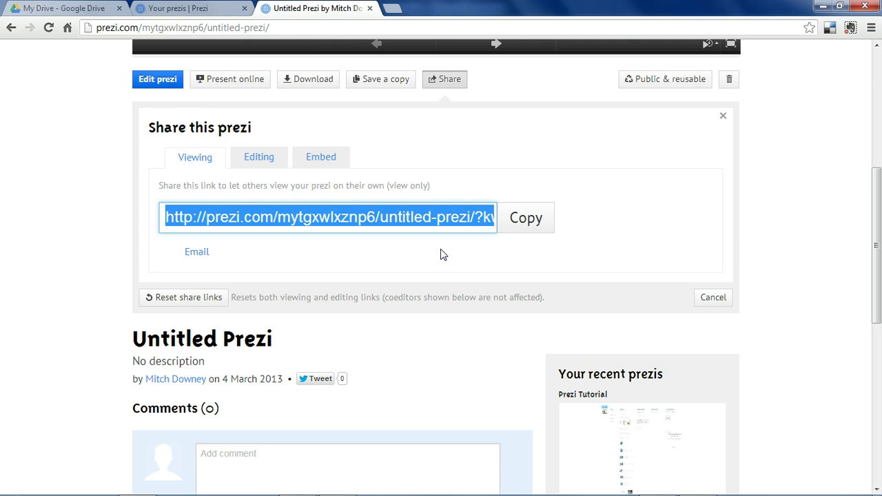
click(528, 204)
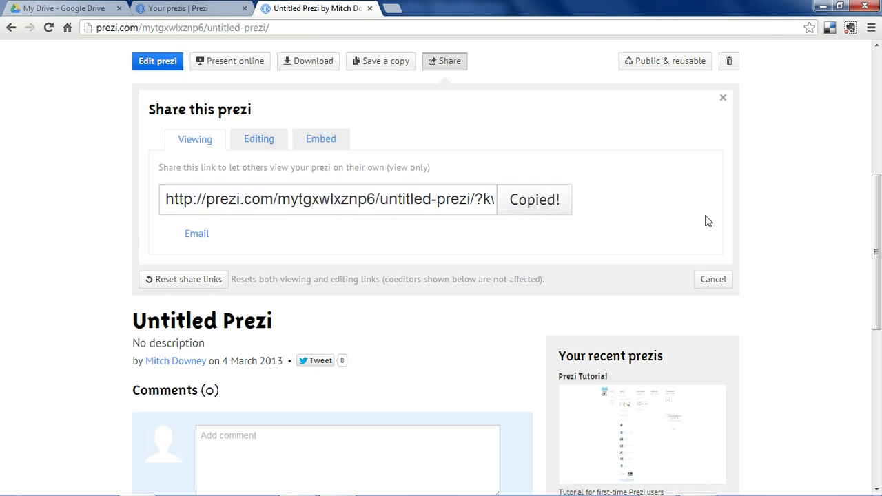
scroll(770, 218, up, 3)
scroll(778, 227, up, 2)
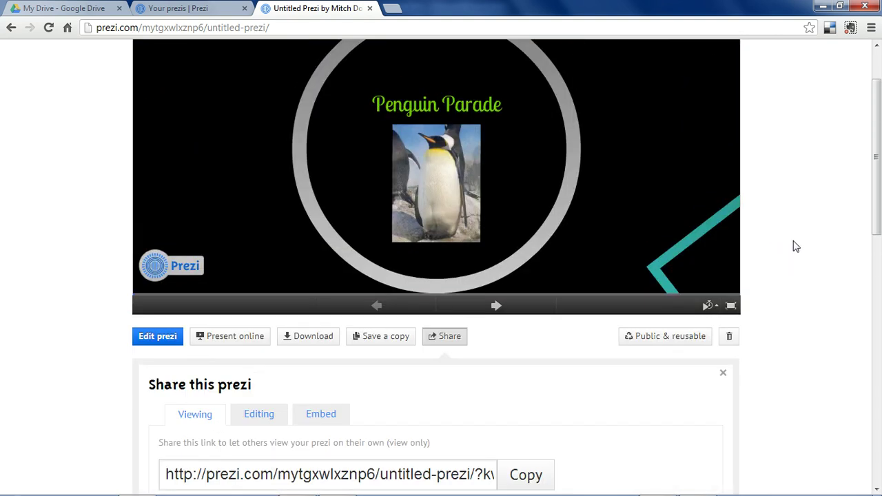
scroll(796, 246, up, 1)
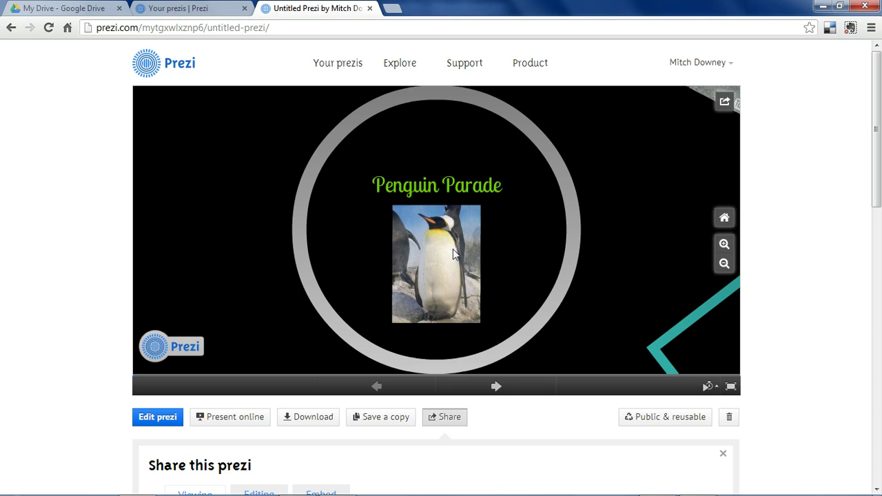